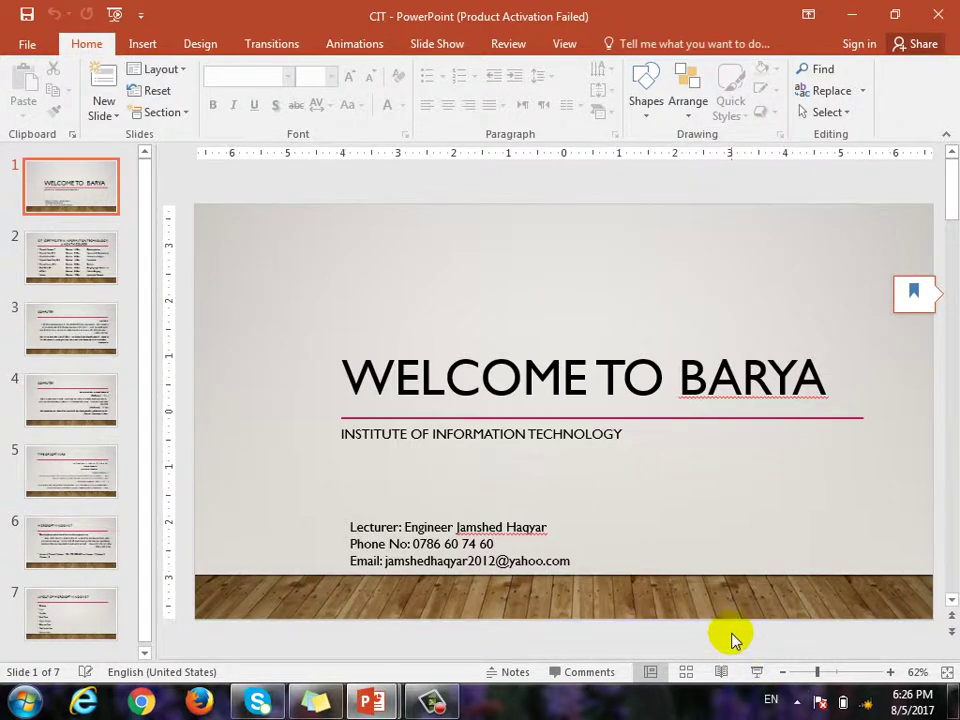
Preview the show from slide 1 to slide 3, COMPUTER, then exit and show the Slide Show tab.
key(F5)
click(460, 293)
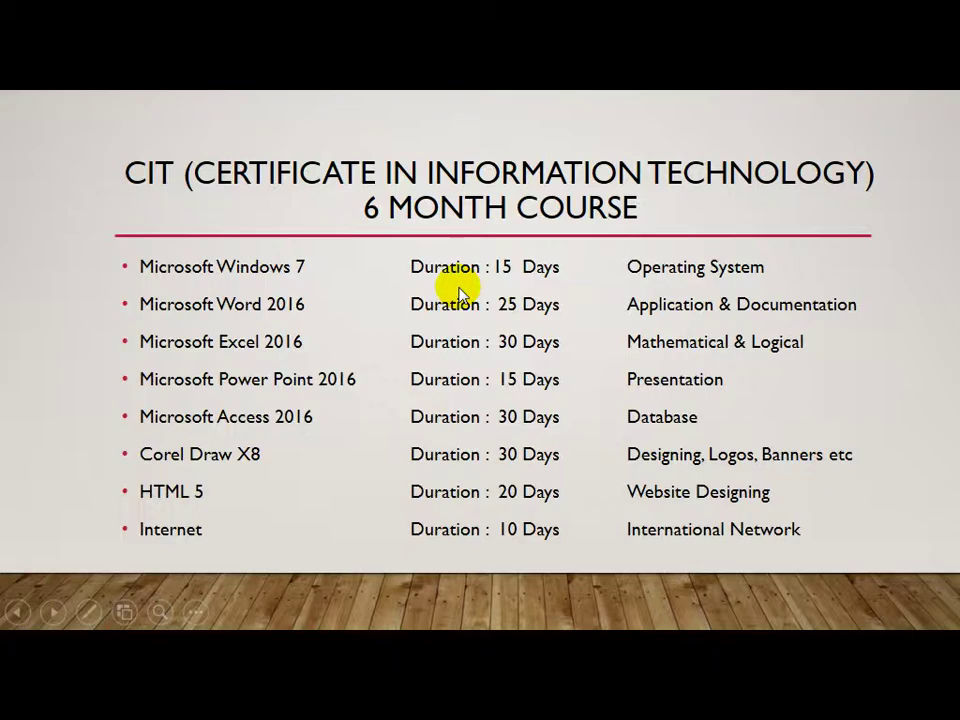
click(460, 293)
key(Escape)
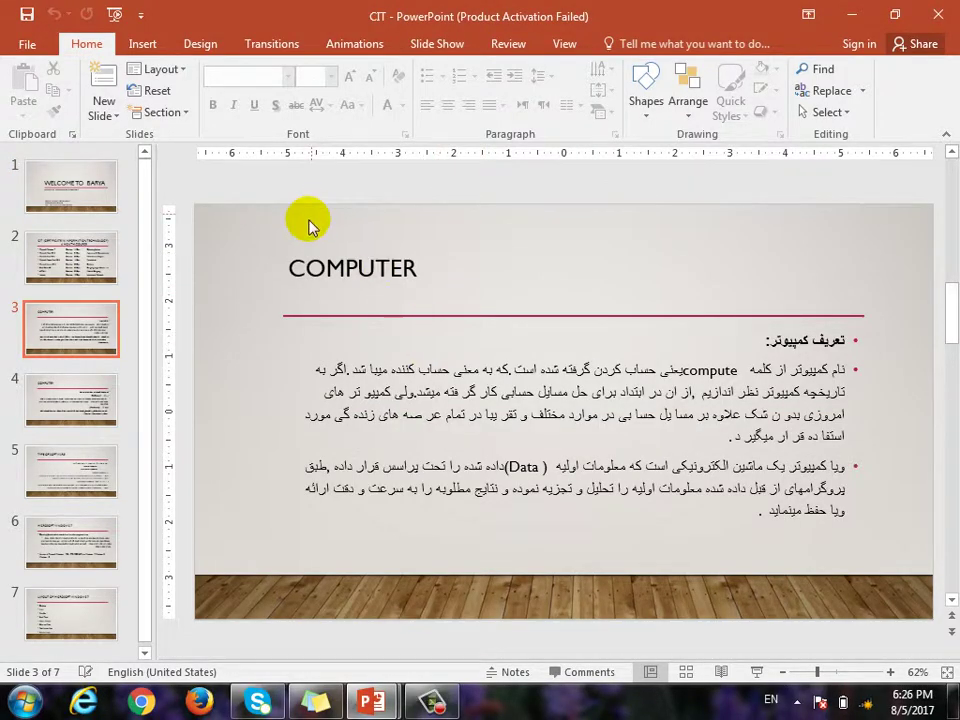
click(430, 45)
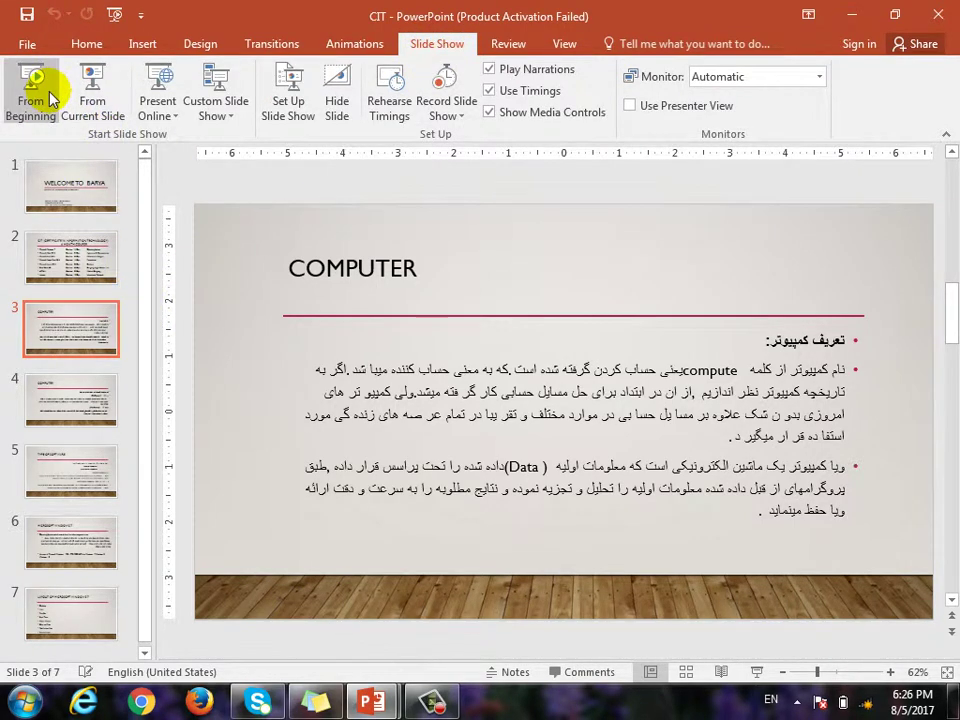
Play the slide show from the first slide, end it, and return to the title slide.
click(40, 408)
click(70, 488)
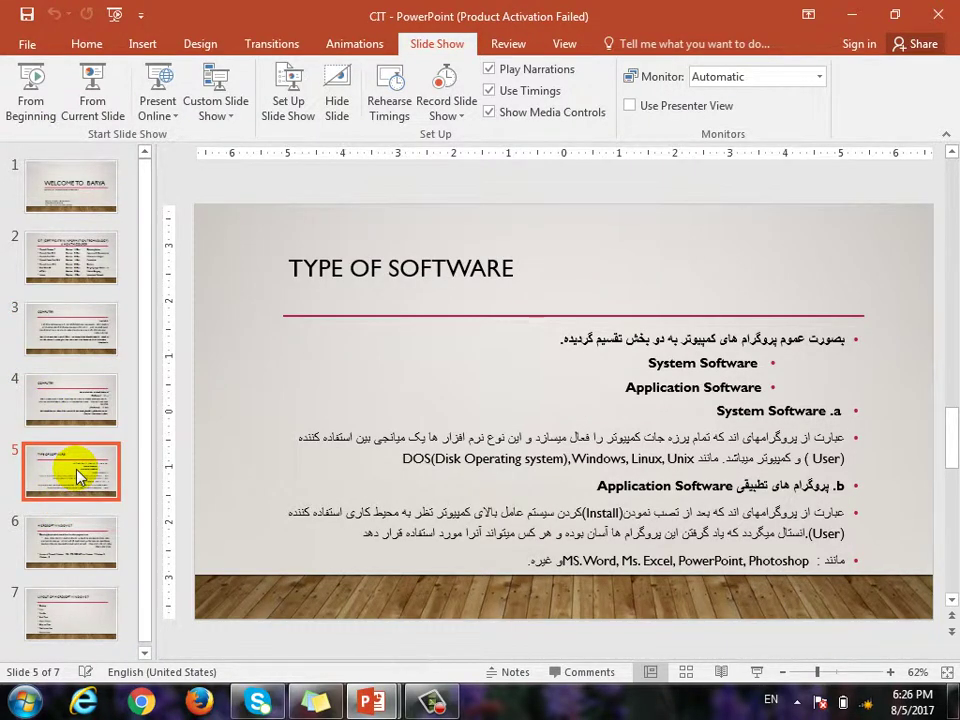
click(34, 90)
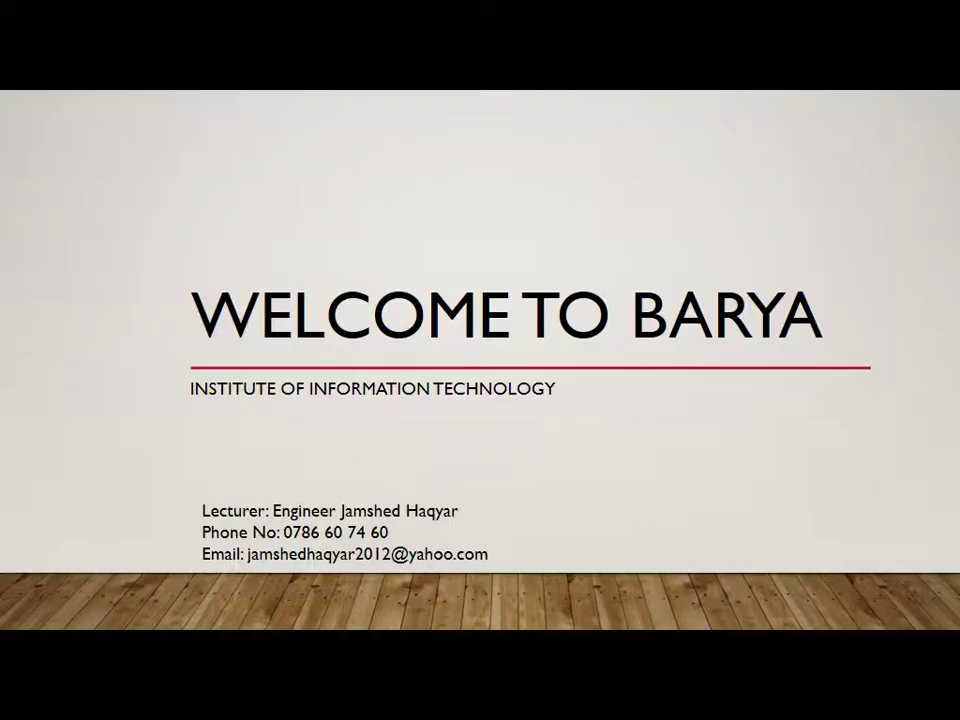
key(Escape)
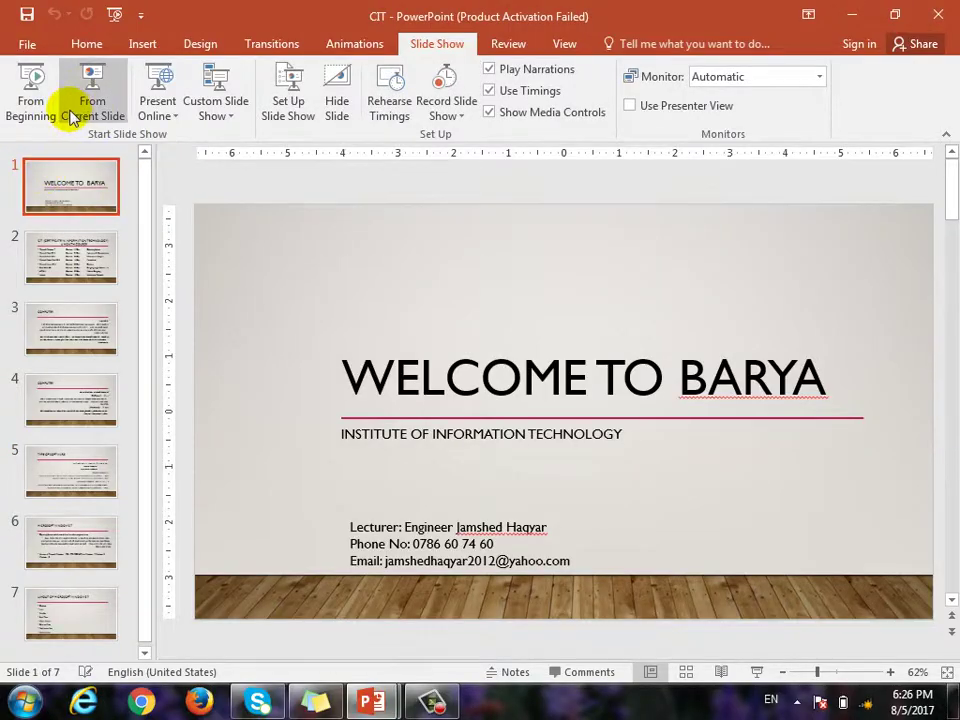
click(75, 458)
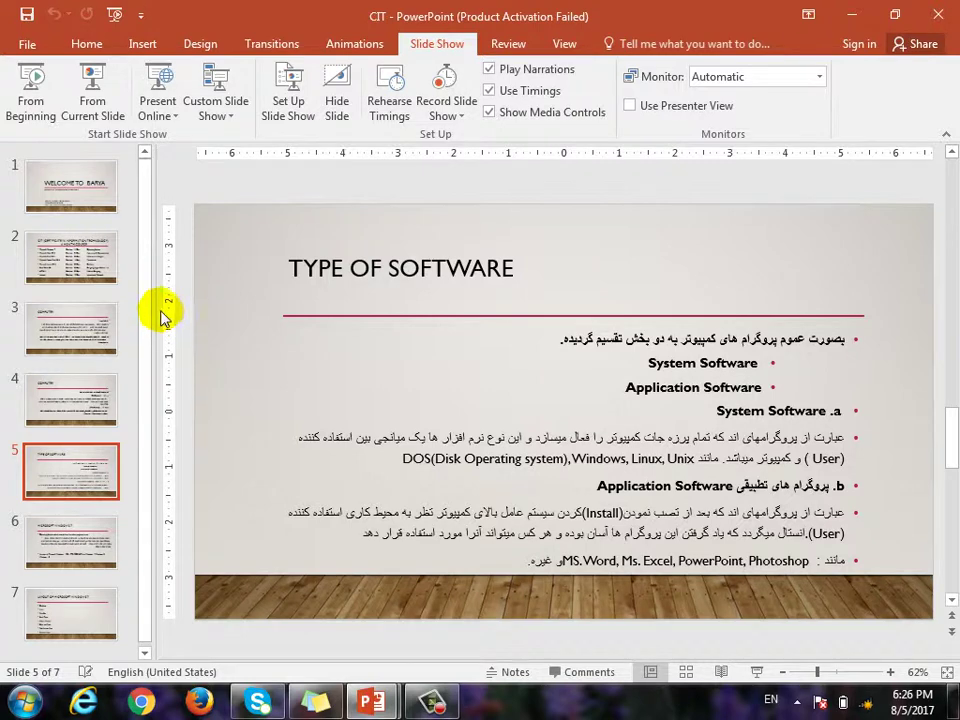
click(113, 193)
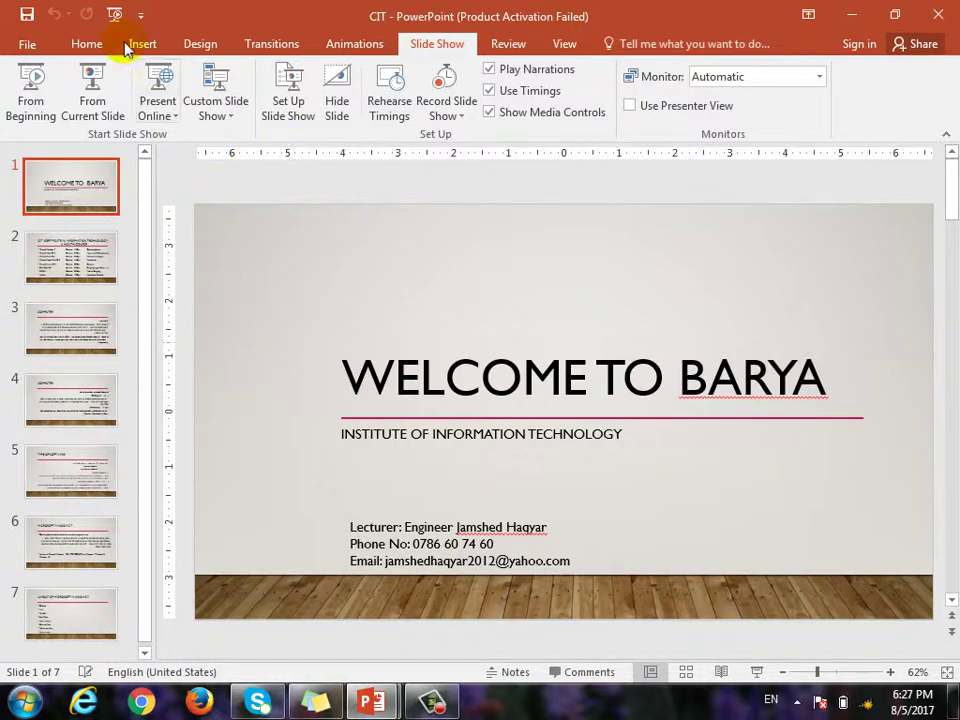
Play the show from slide 6, MICROSOFT WINDOWS 7, then exit back to that slide.
click(43, 455)
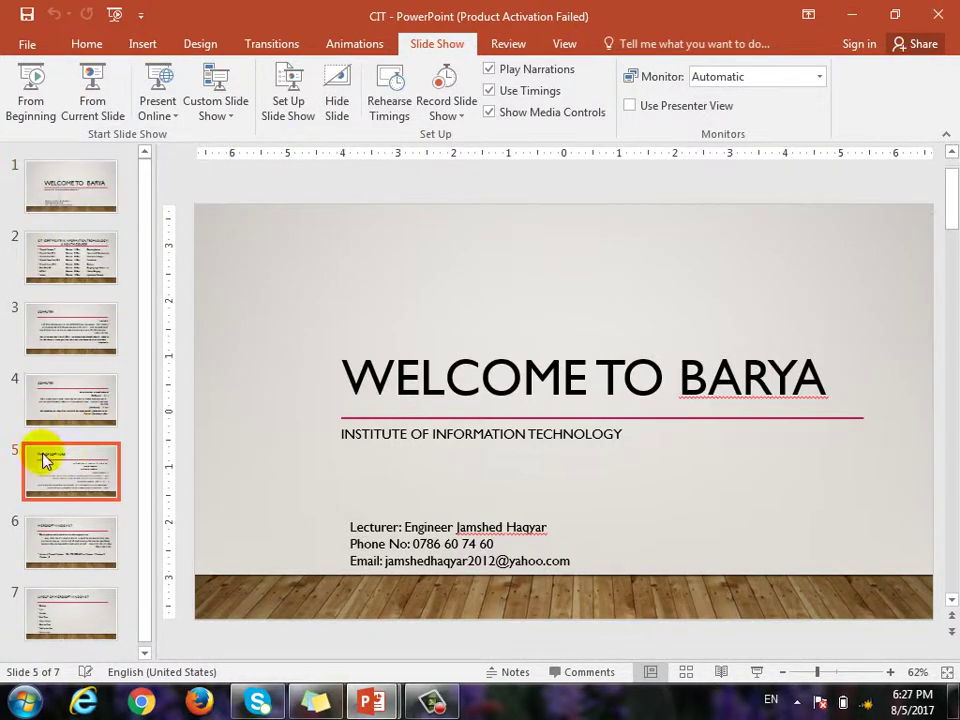
click(77, 560)
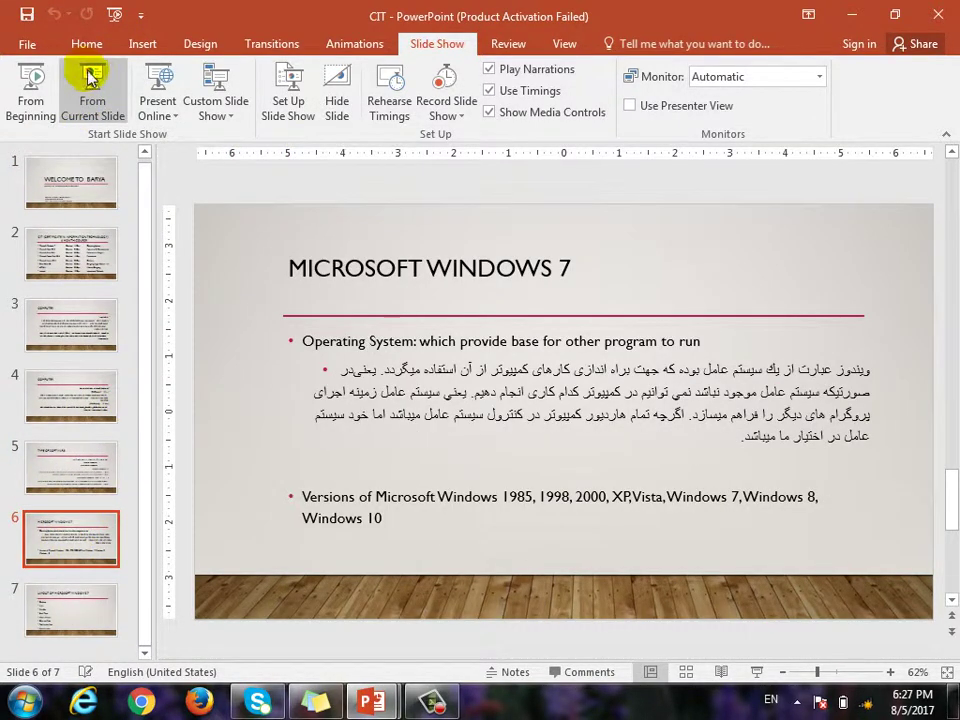
click(91, 79)
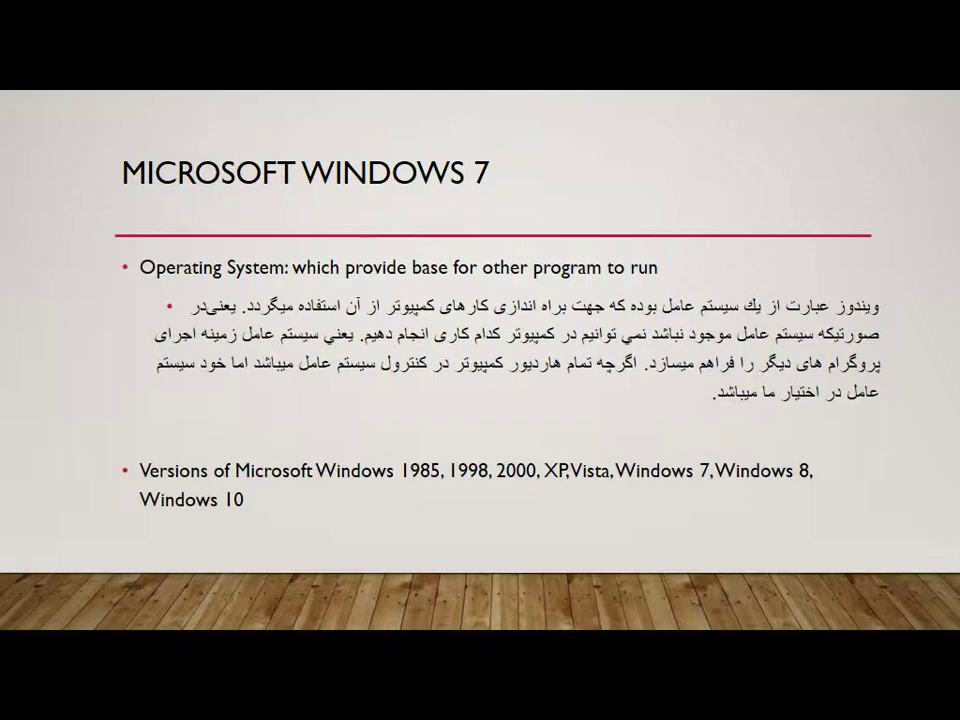
key(Escape)
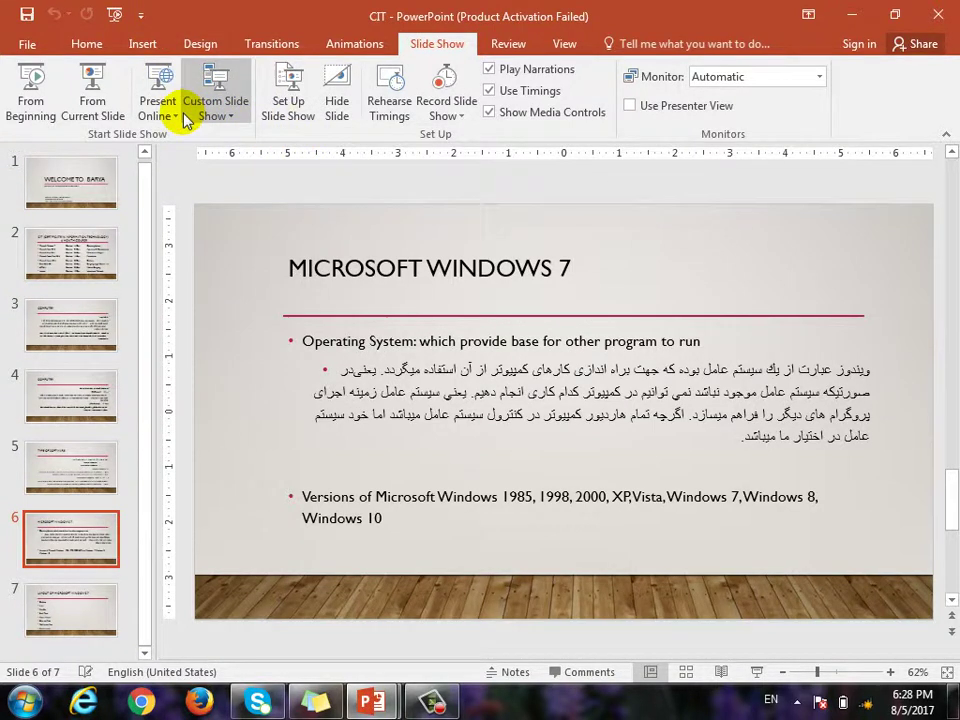
Start a new custom show, 'Custom Show 1', from the Custom Shows list.
click(214, 104)
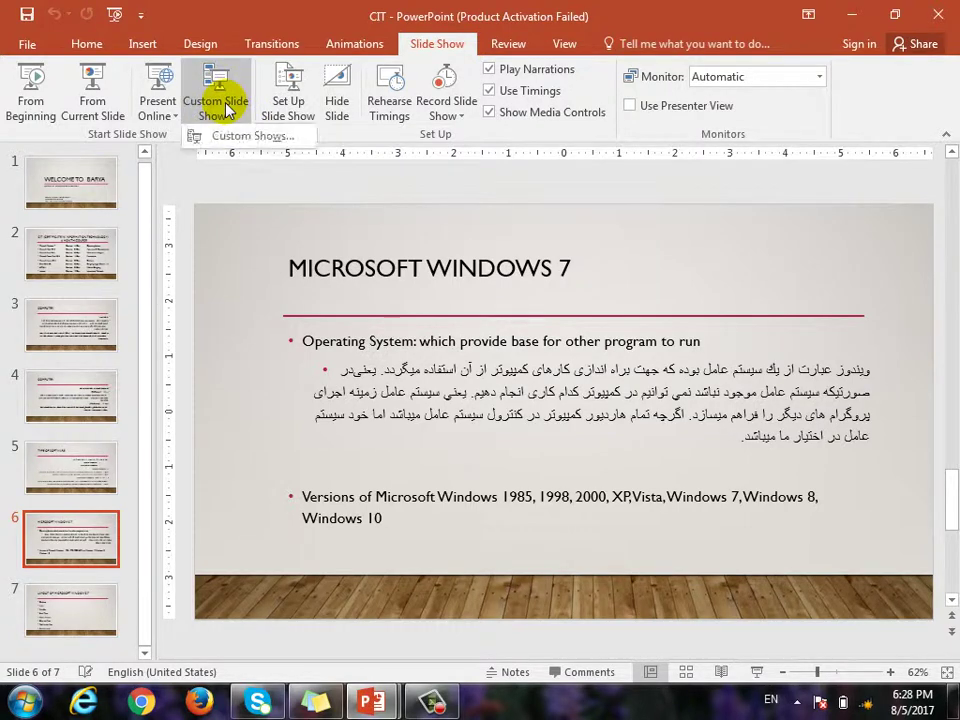
click(243, 135)
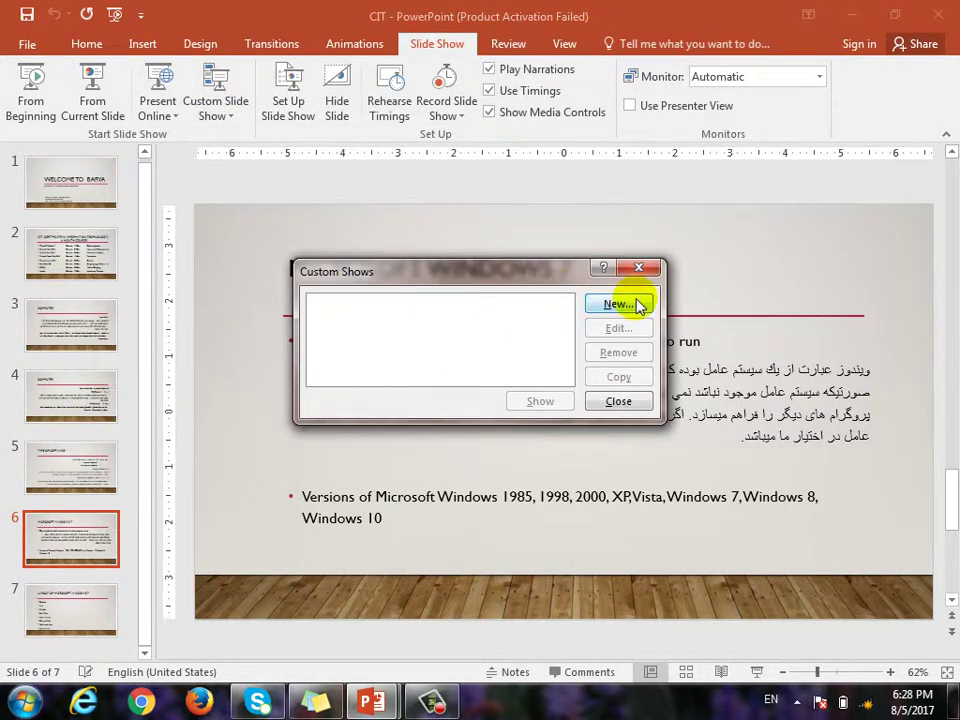
click(624, 305)
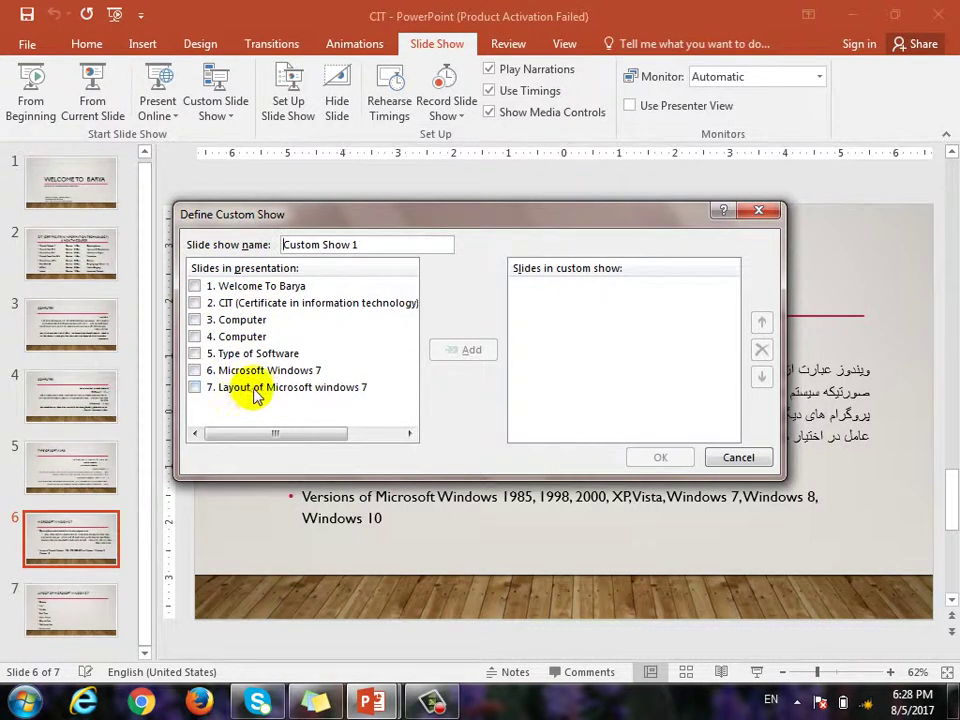
Add Type of Software, CIT, Layout of Microsoft windows 7 and Computer to the custom show.
click(213, 358)
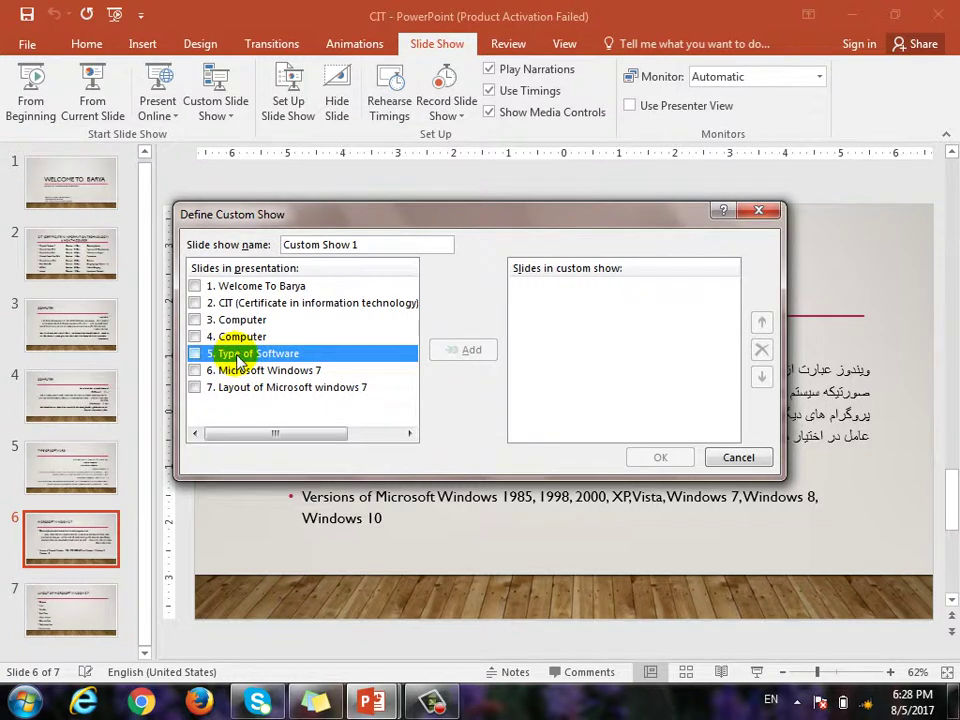
click(195, 353)
click(471, 349)
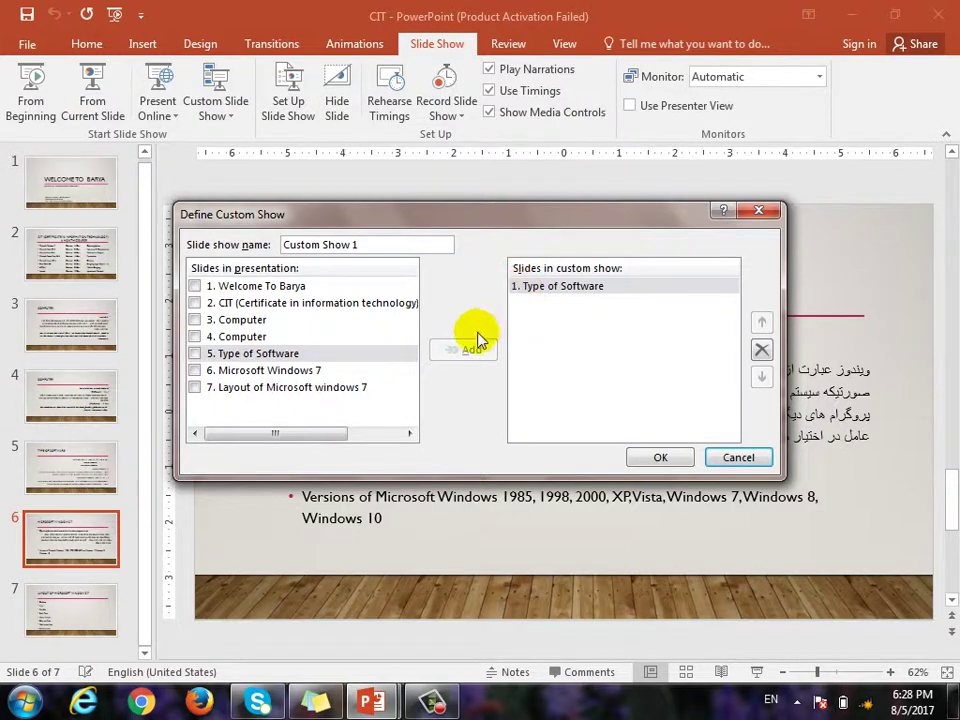
click(228, 303)
click(195, 303)
click(471, 352)
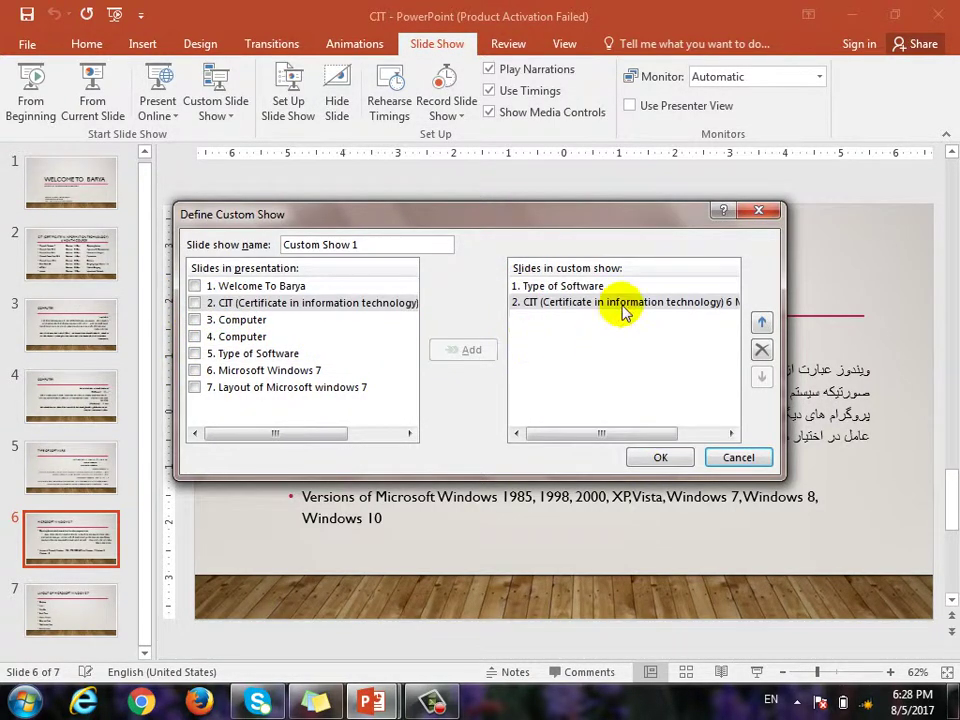
click(195, 389)
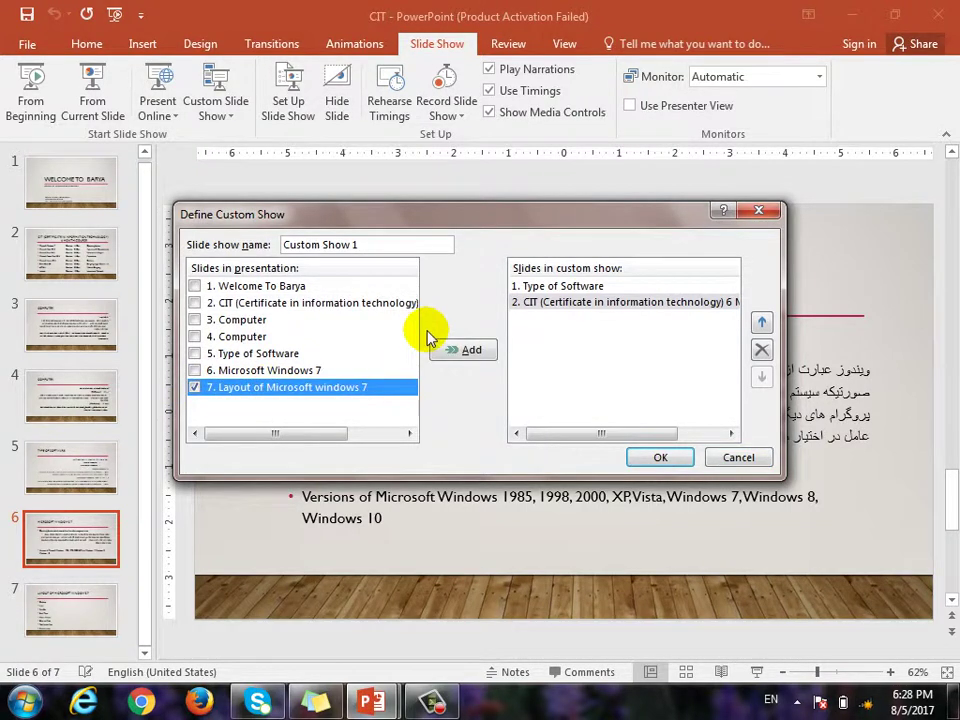
click(466, 349)
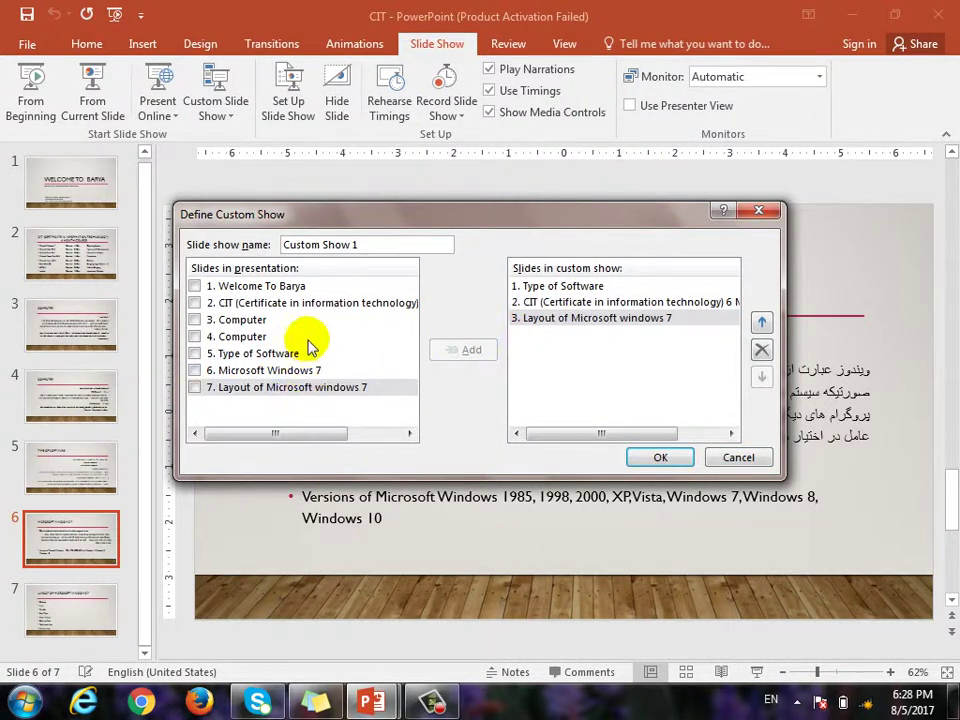
click(250, 337)
click(195, 337)
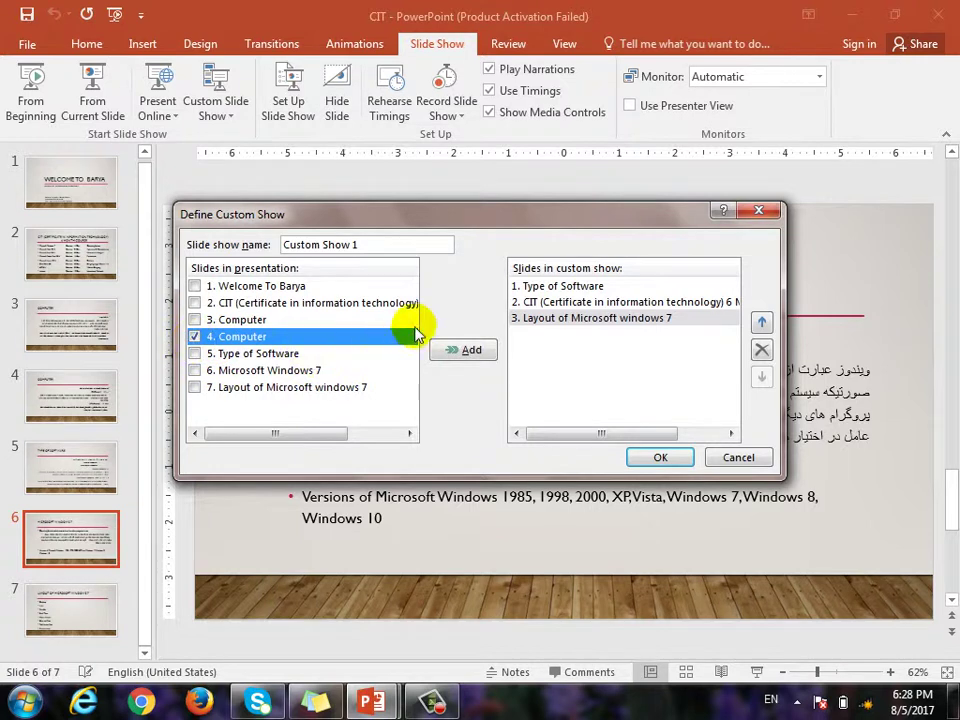
click(464, 350)
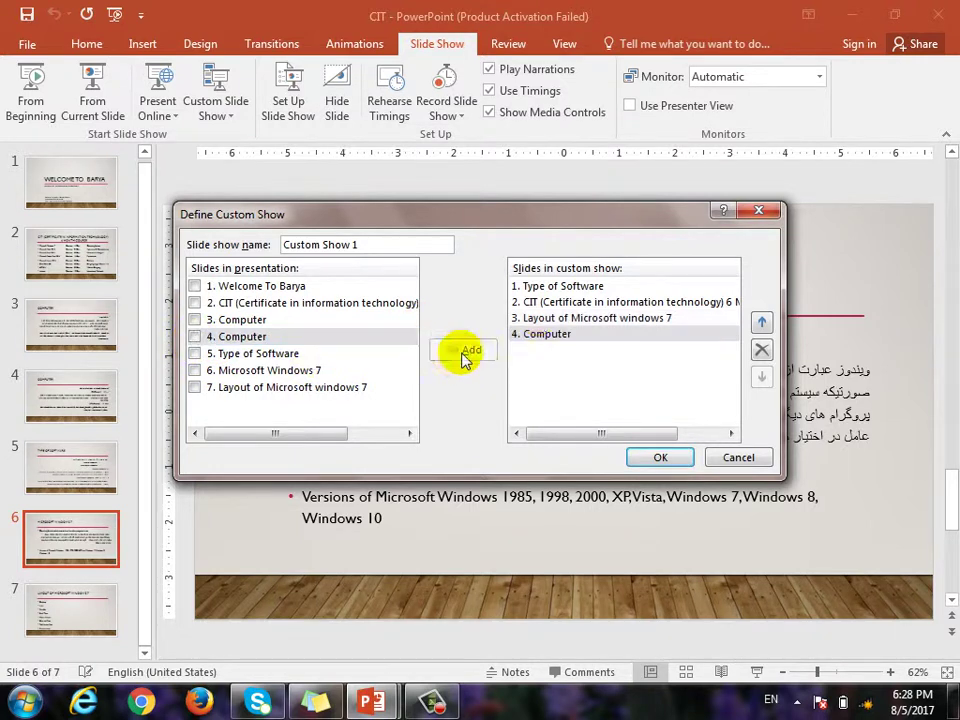
Move Computer up and back to last place, then save Custom Show 1.
click(604, 335)
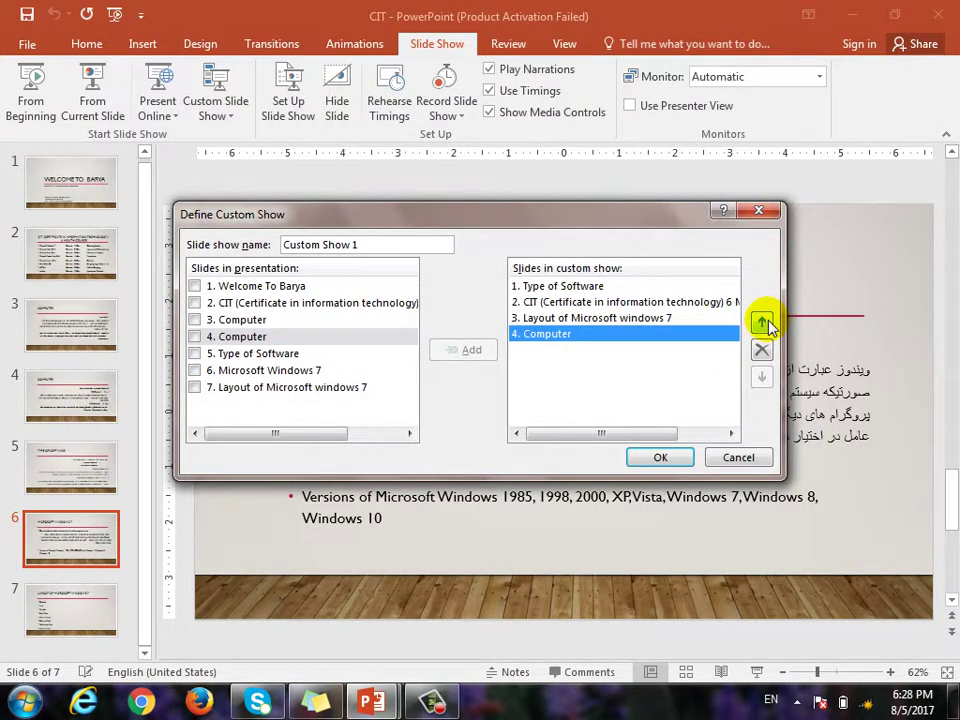
click(762, 322)
click(759, 376)
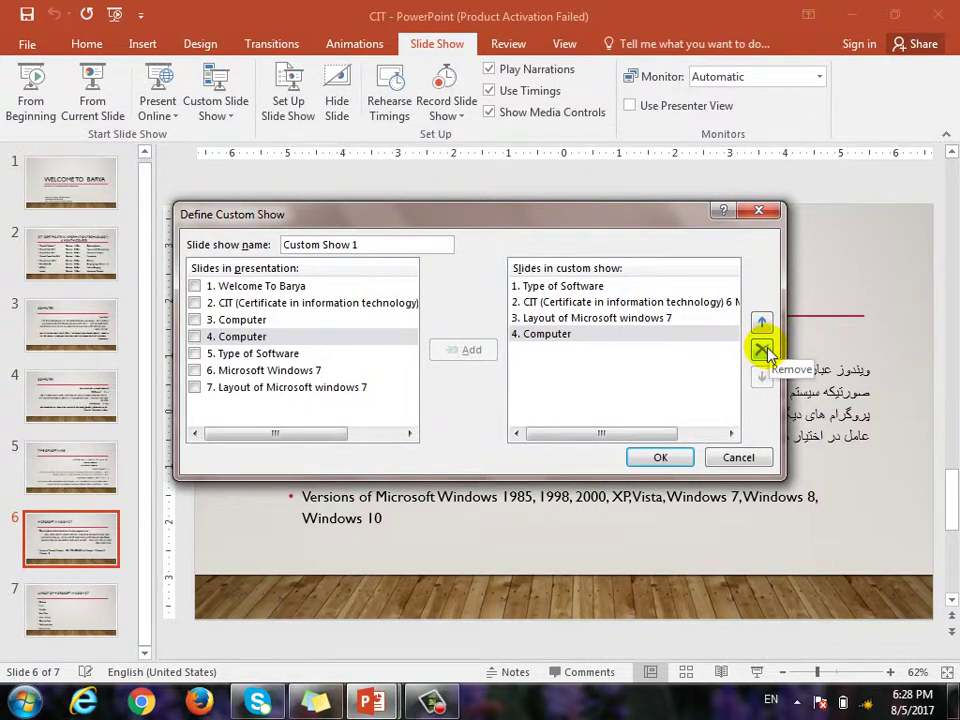
click(664, 458)
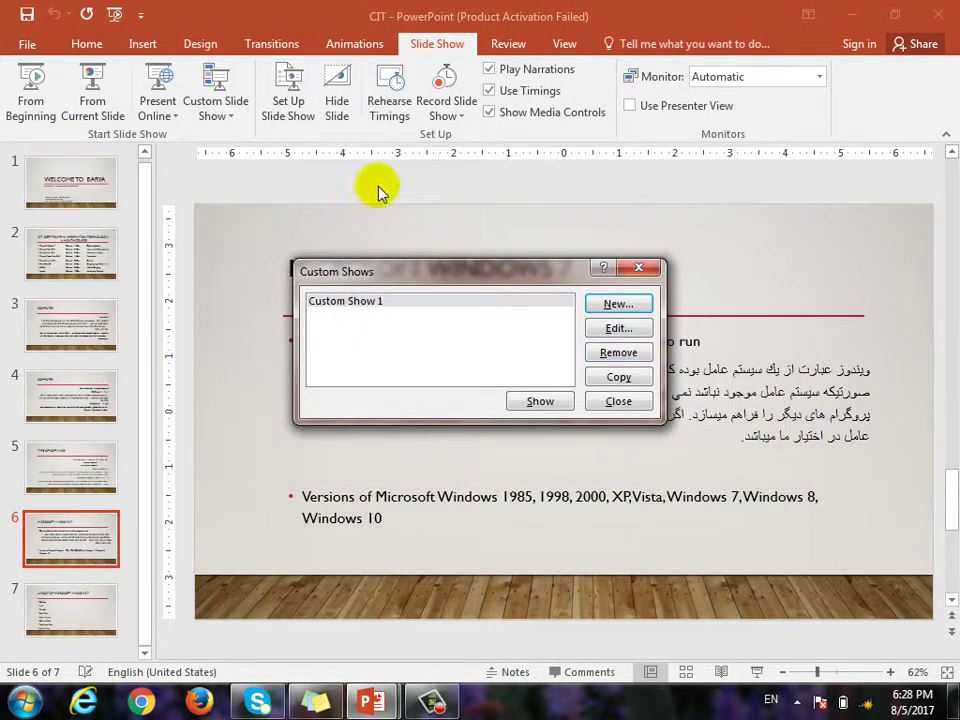
Play Custom Show 1 full screen, advance two slides to COMPUTER, then exit.
click(540, 401)
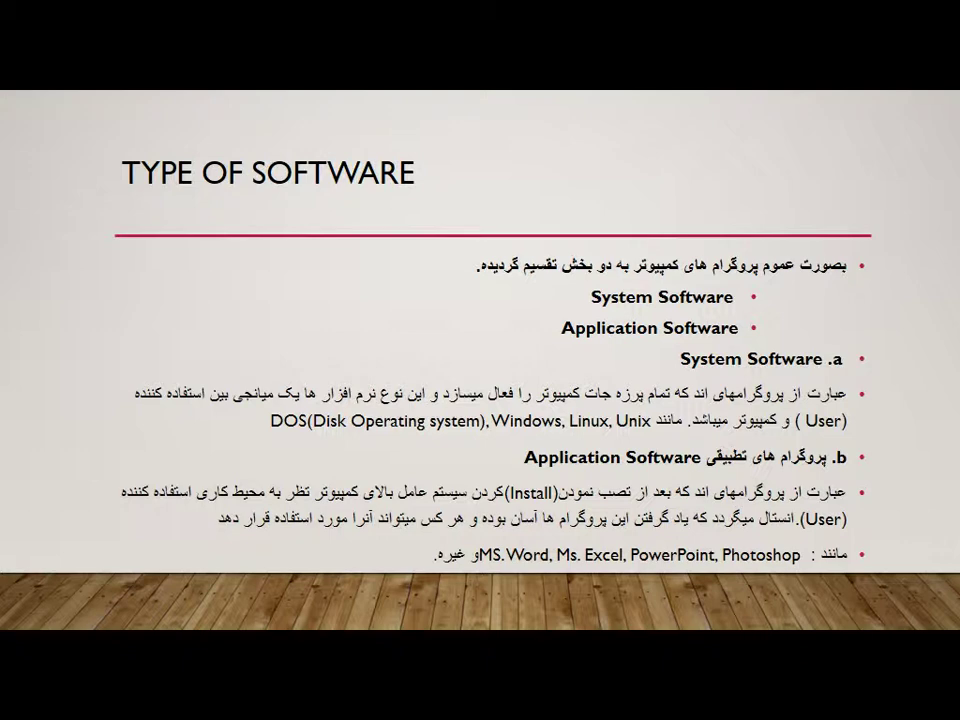
key(Right)
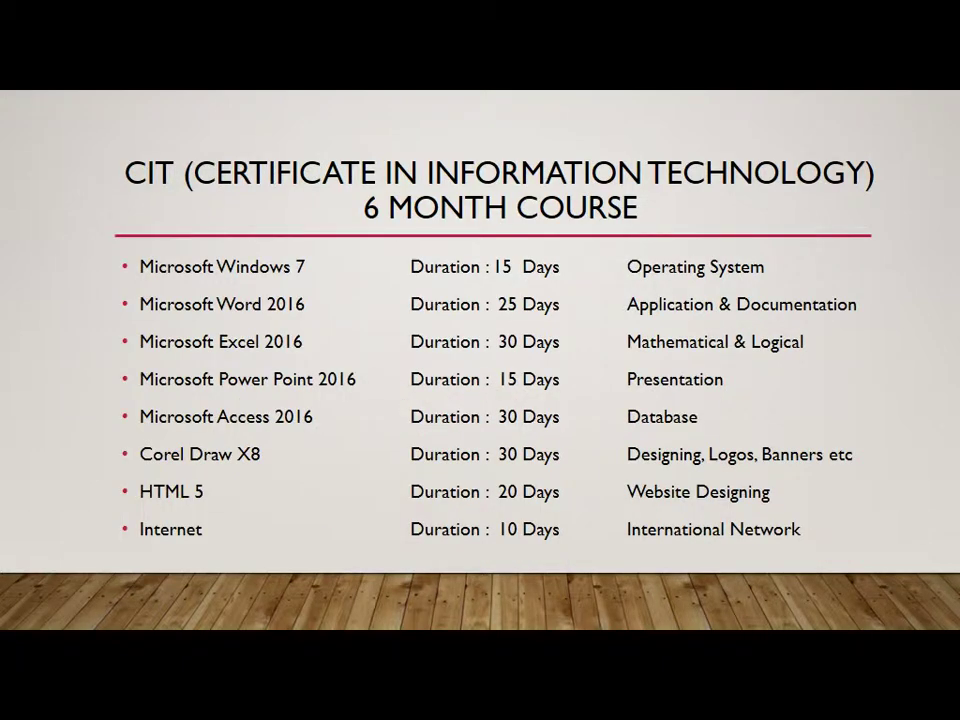
key(Right)
key(Right)
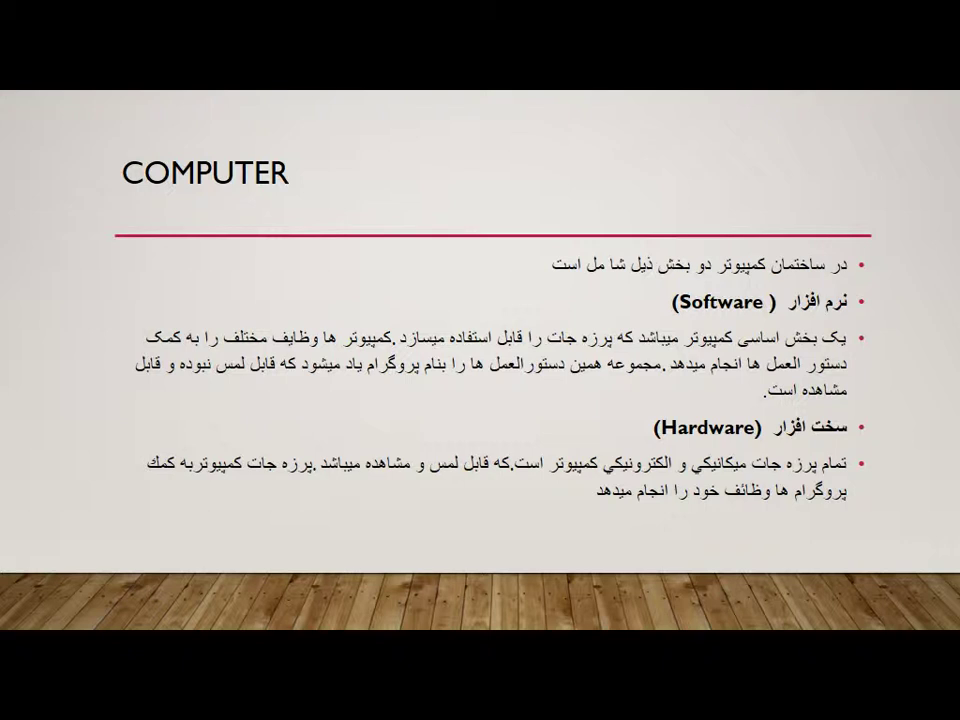
key(Escape)
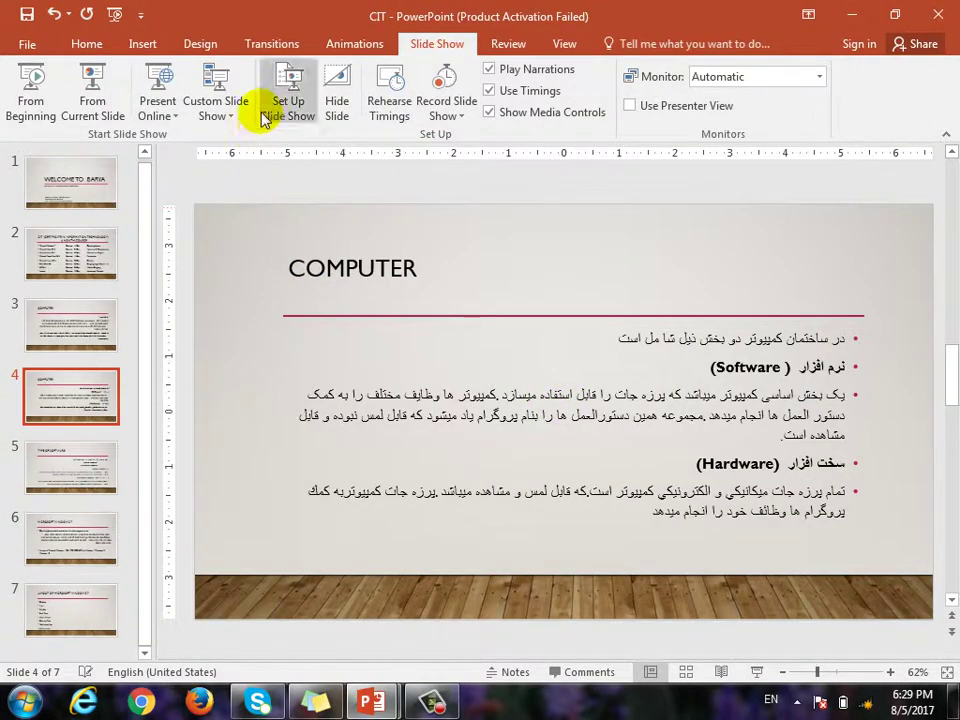
click(220, 126)
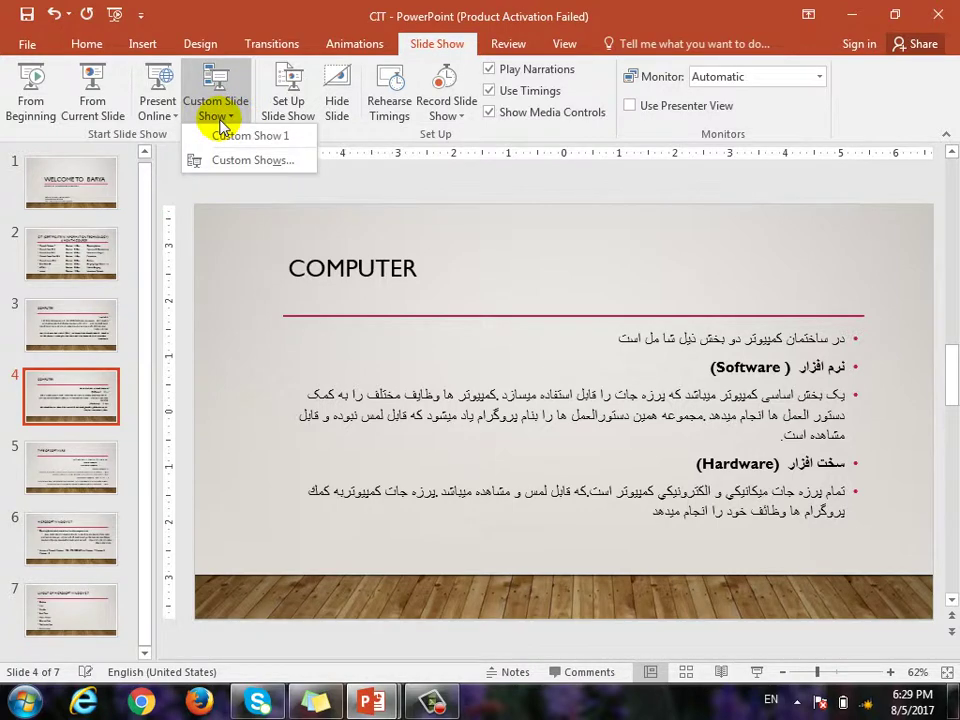
click(254, 162)
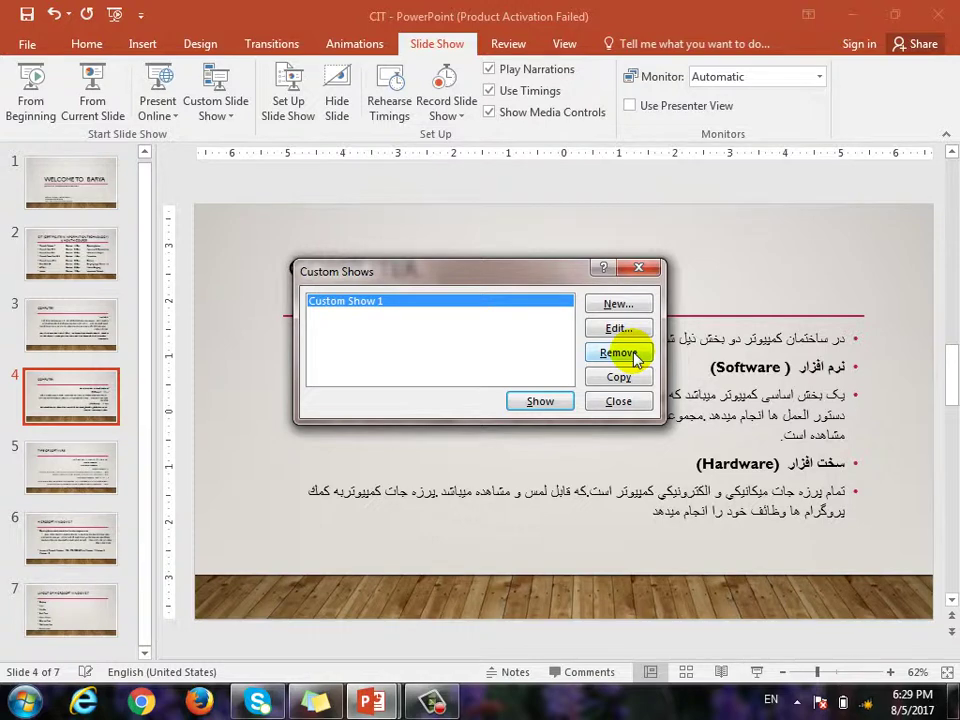
click(618, 401)
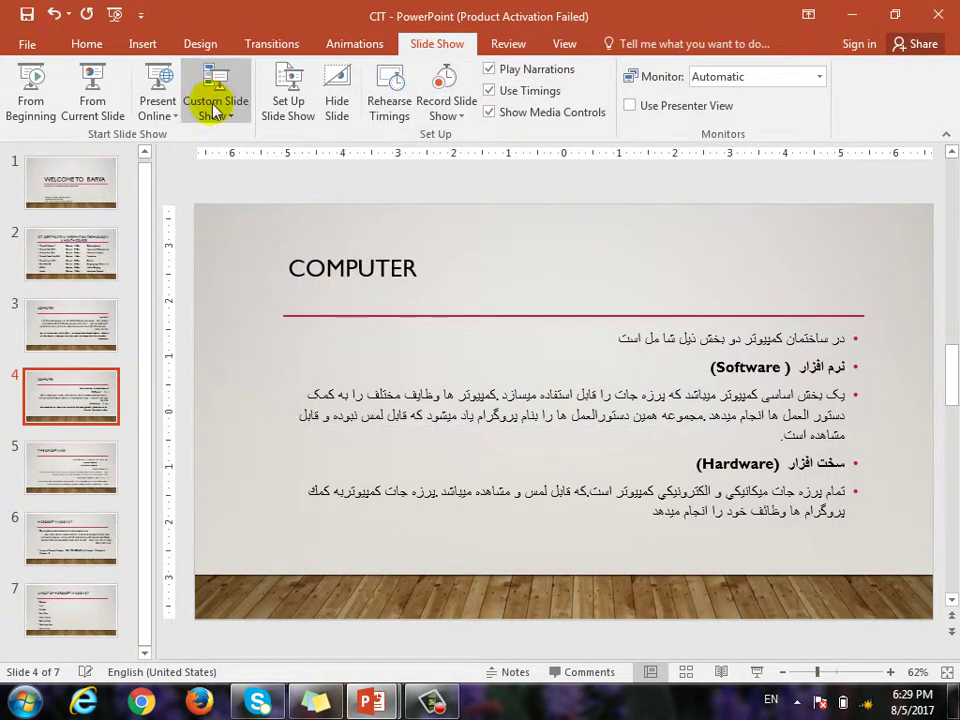
Keep the current Set Up Show settings, then preview COMPUTER through TYPE OF SOFTWARE.
click(305, 118)
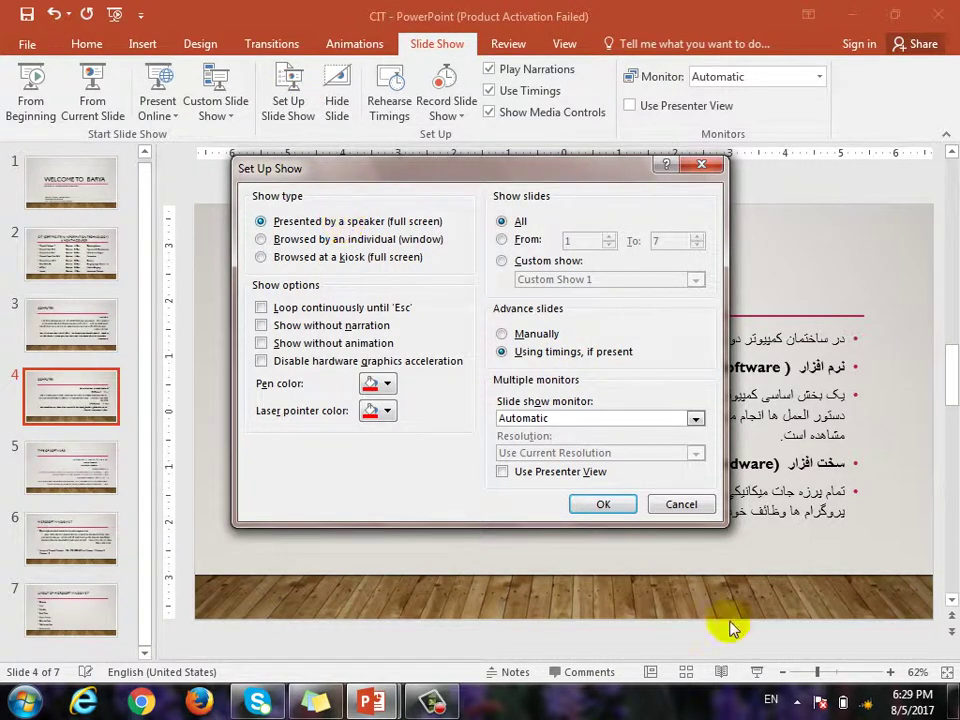
click(601, 503)
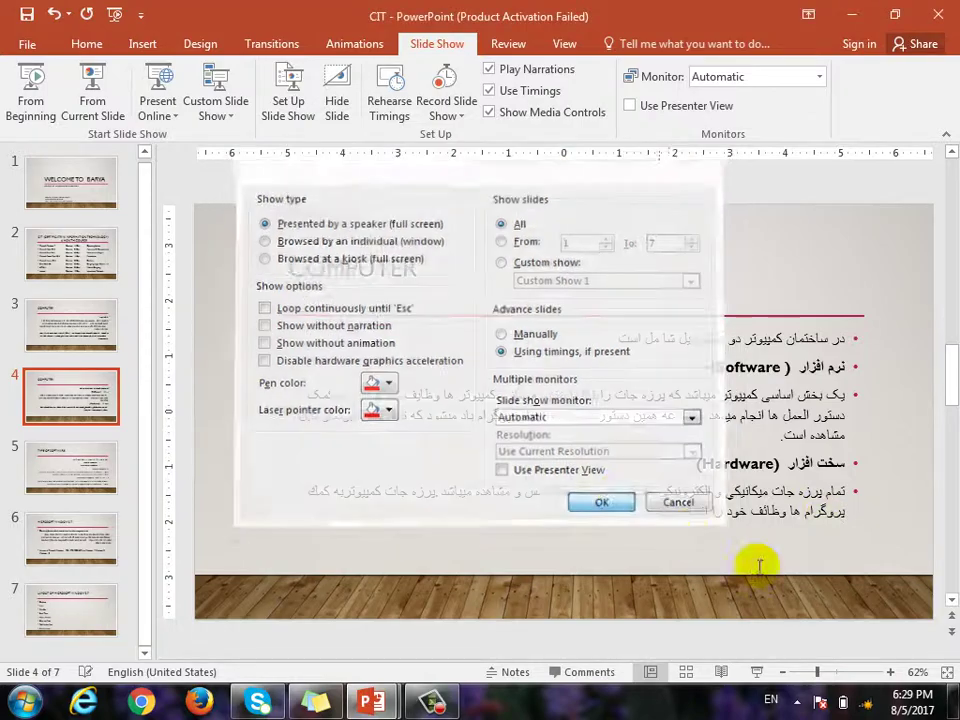
click(760, 674)
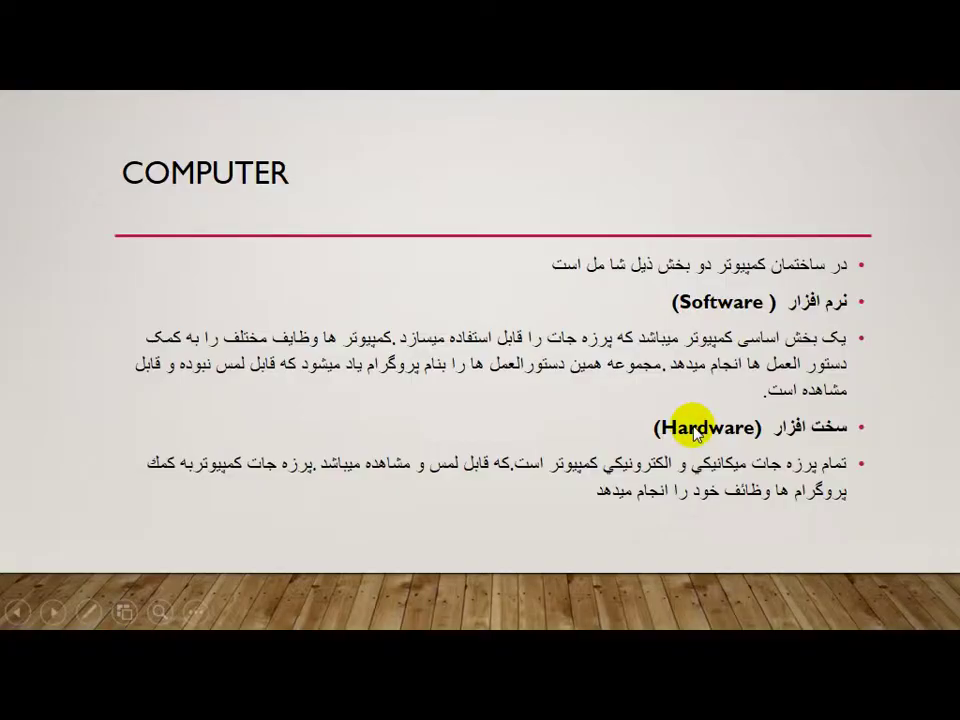
key(Right)
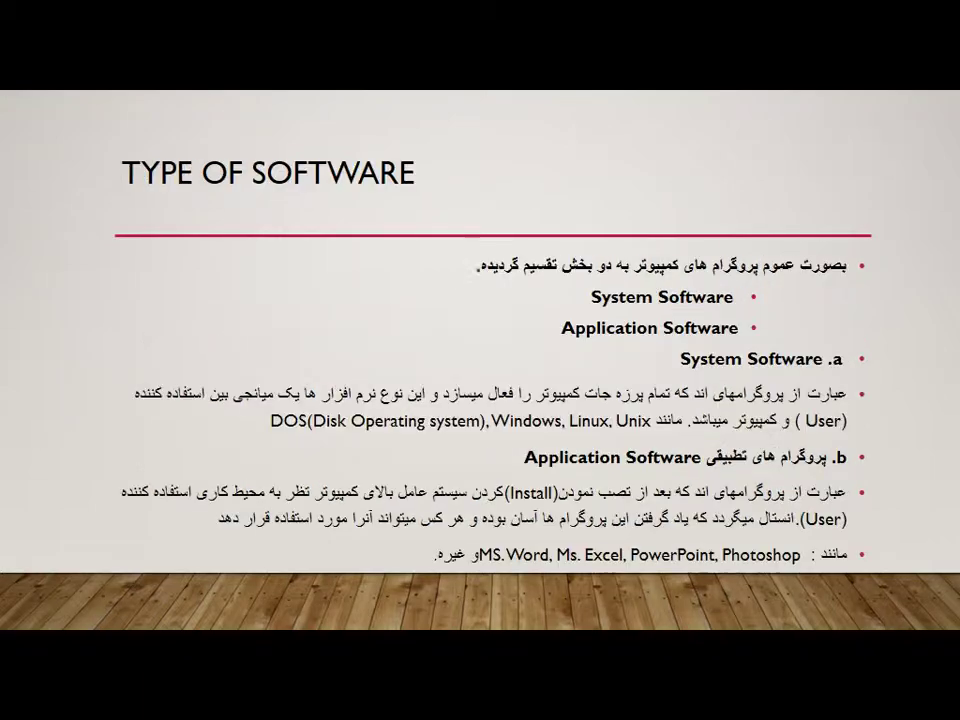
key(Escape)
Set show type to 'Browsed by an individual (window)' and test it on TYPE OF SOFTWARE.
click(285, 117)
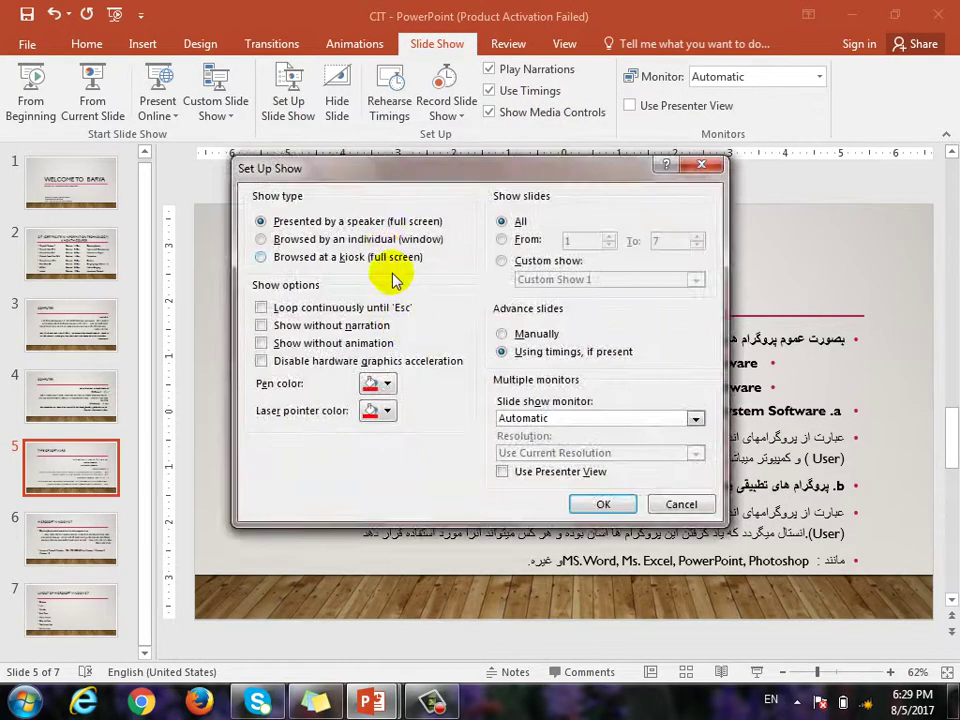
click(316, 240)
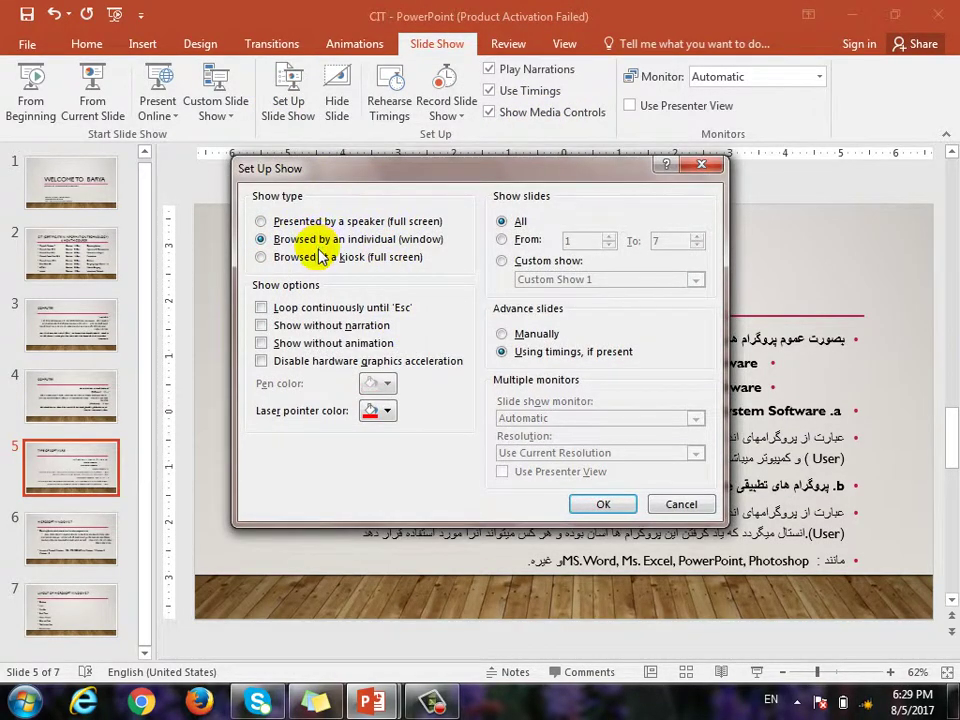
click(603, 504)
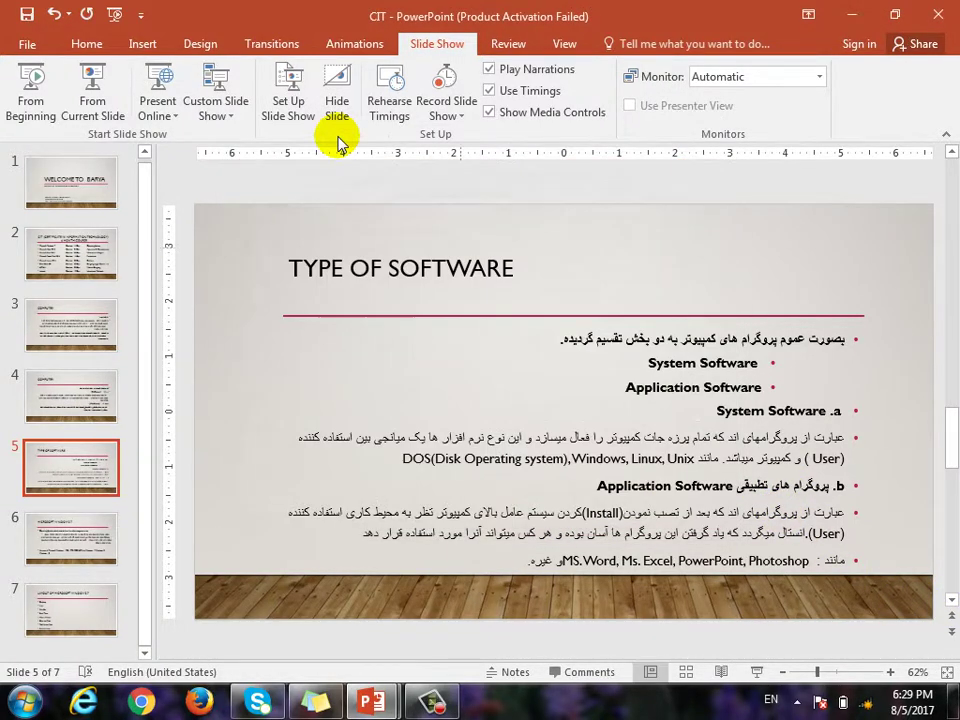
click(752, 670)
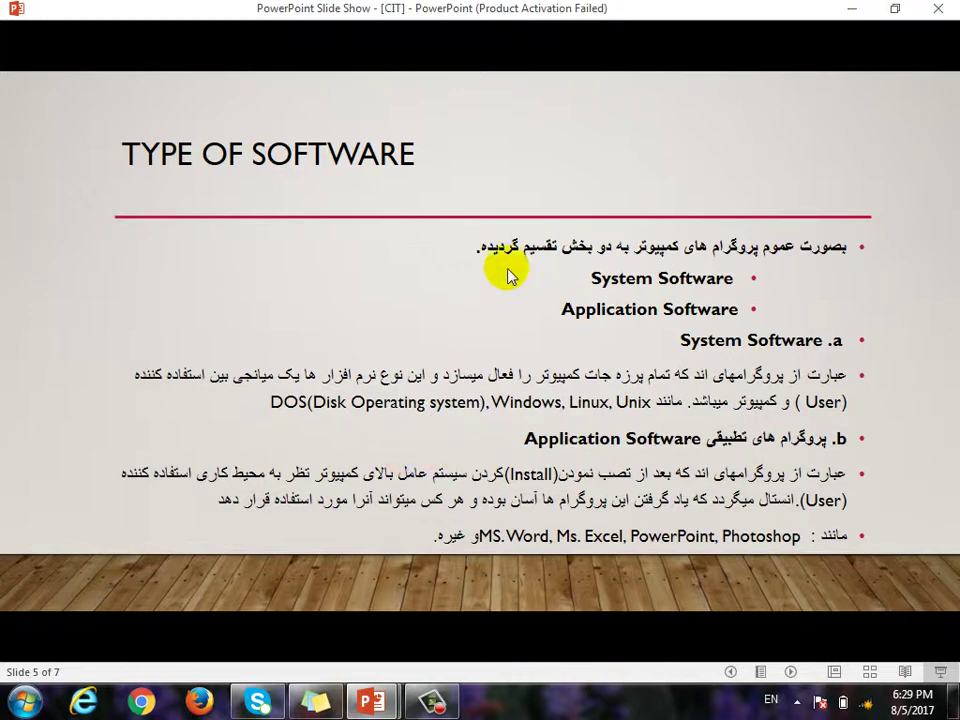
key(Escape)
Switch the show type to 'Browsed at a kiosk (full screen)' and test it.
click(292, 102)
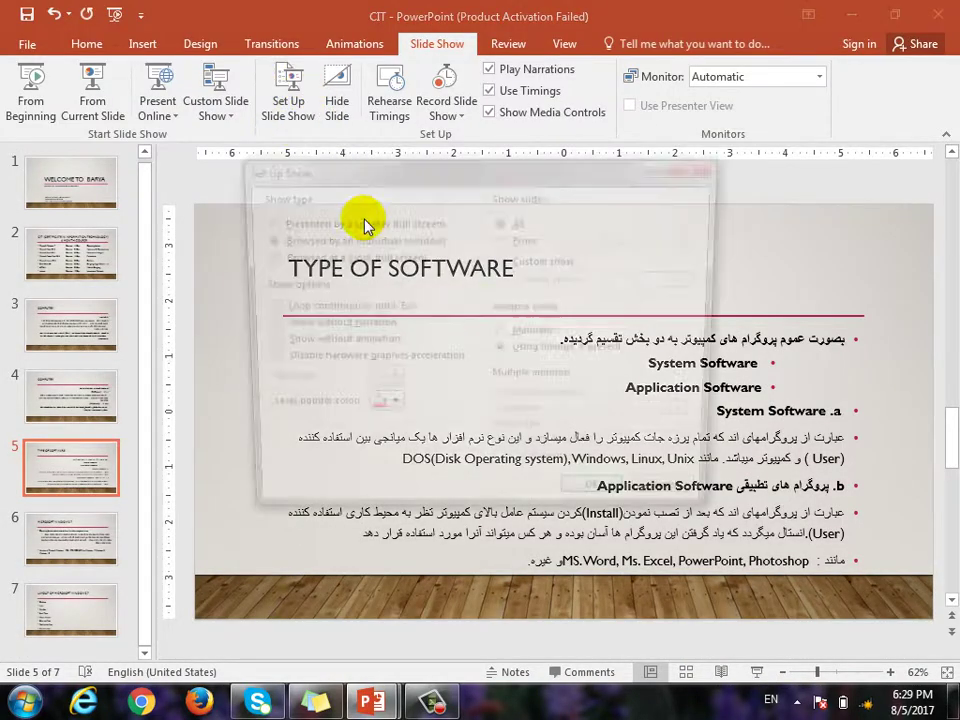
click(395, 258)
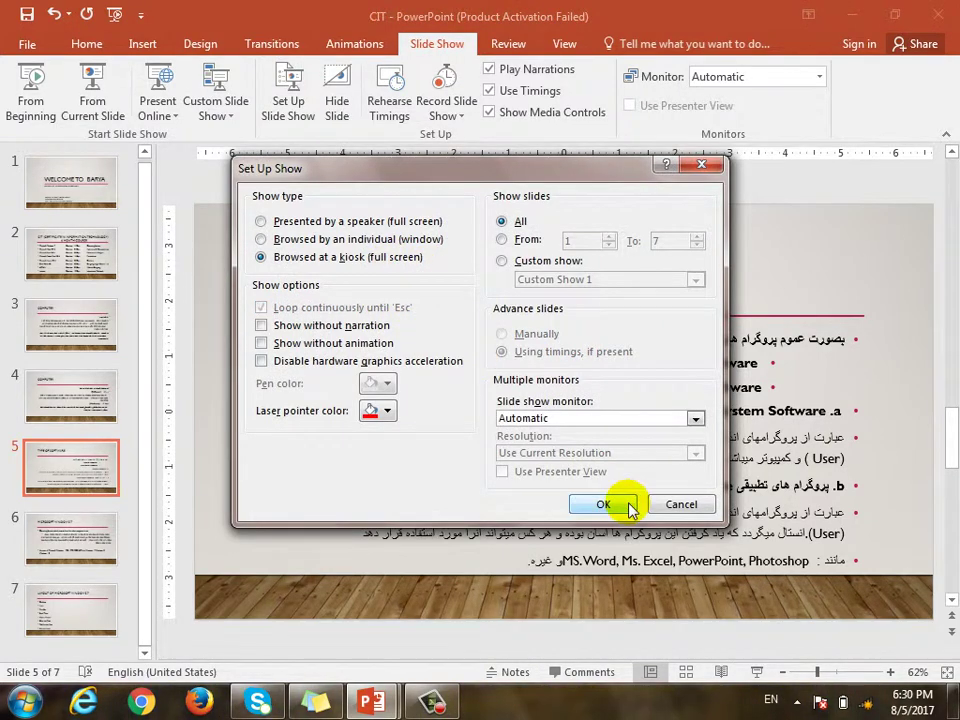
click(610, 503)
click(757, 672)
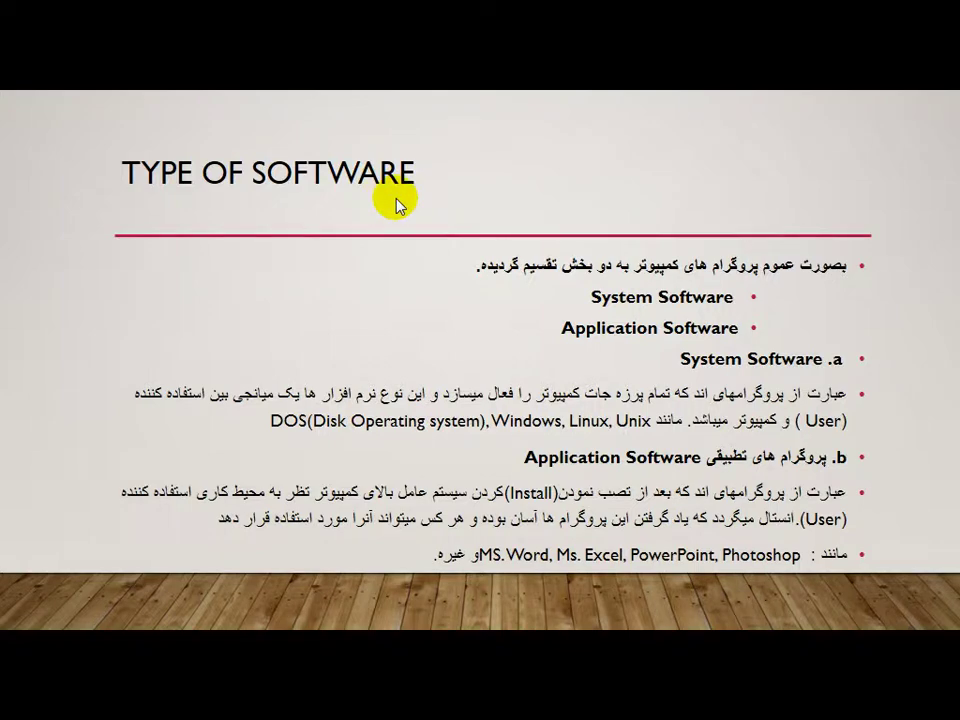
key(Escape)
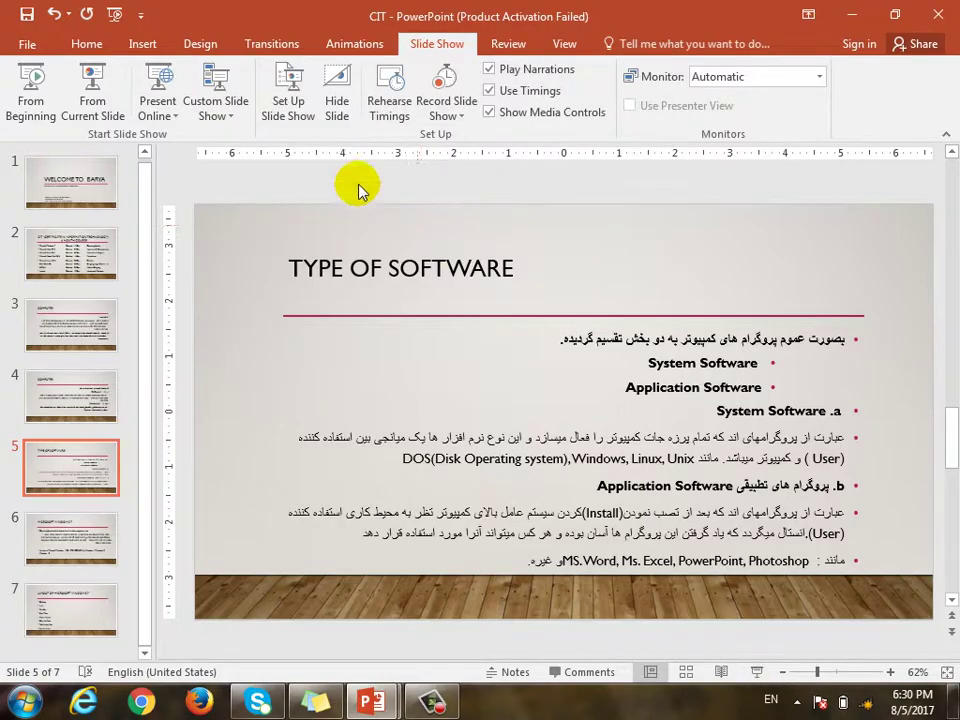
Set 'Presented by a speaker' with 'Loop continuously until Esc', then run and stop the show.
click(286, 98)
click(358, 222)
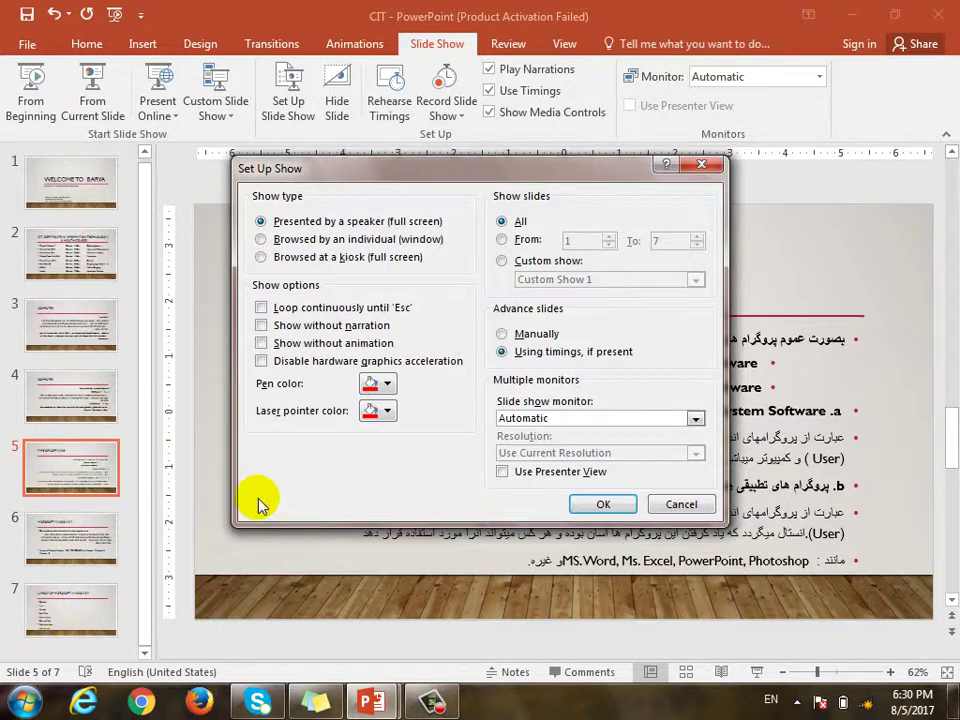
click(381, 311)
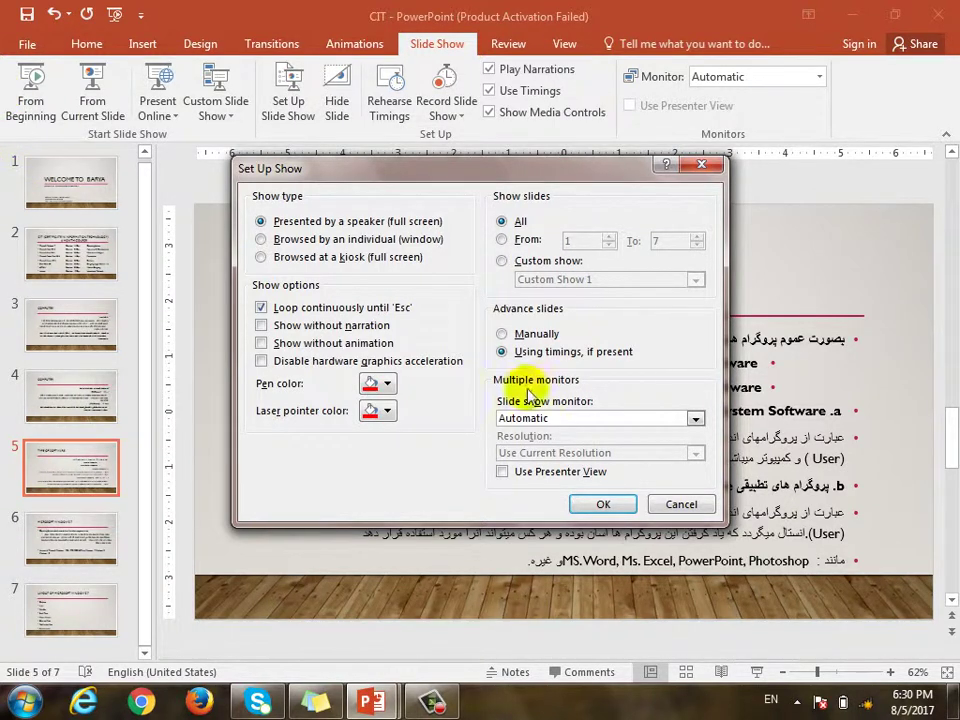
click(628, 504)
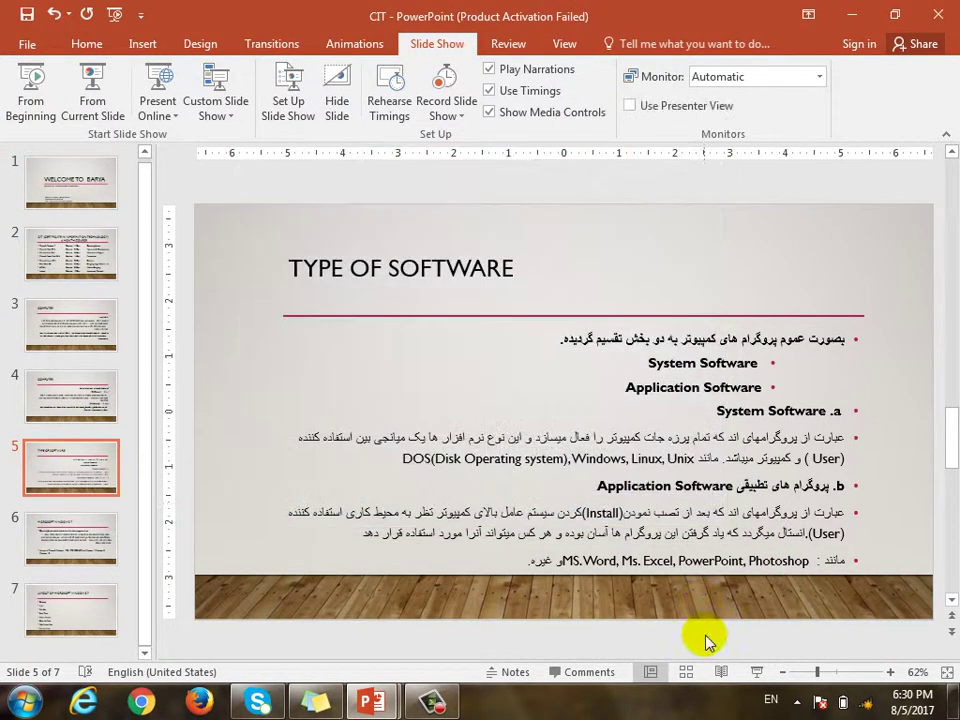
click(756, 672)
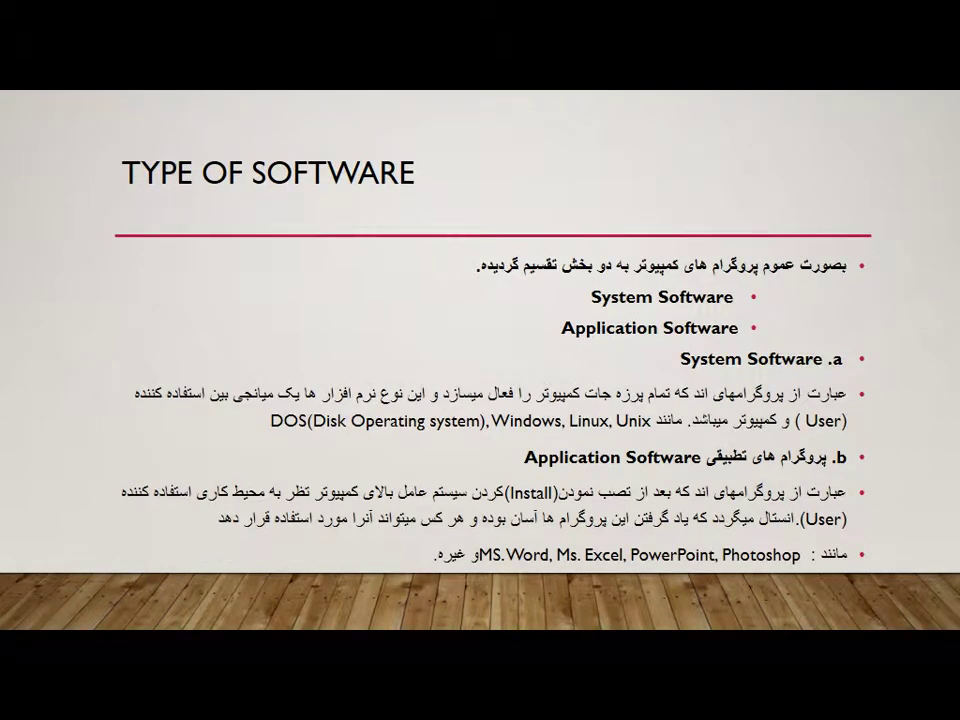
key(Escape)
Open Set Up Show, uncheck continuous looping, and cancel without saving.
click(288, 95)
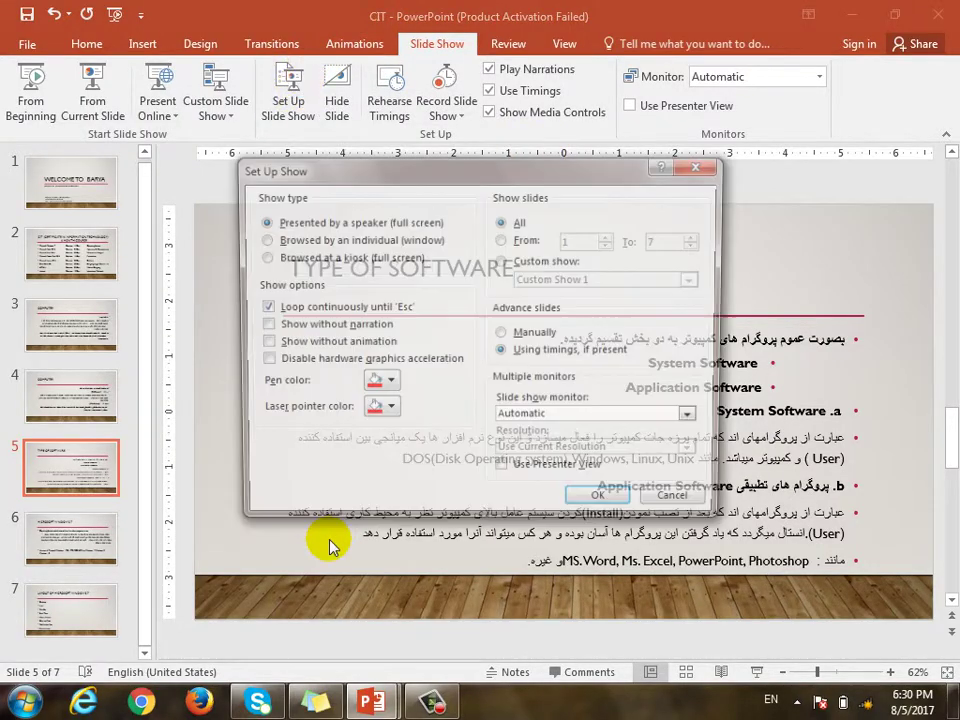
click(354, 310)
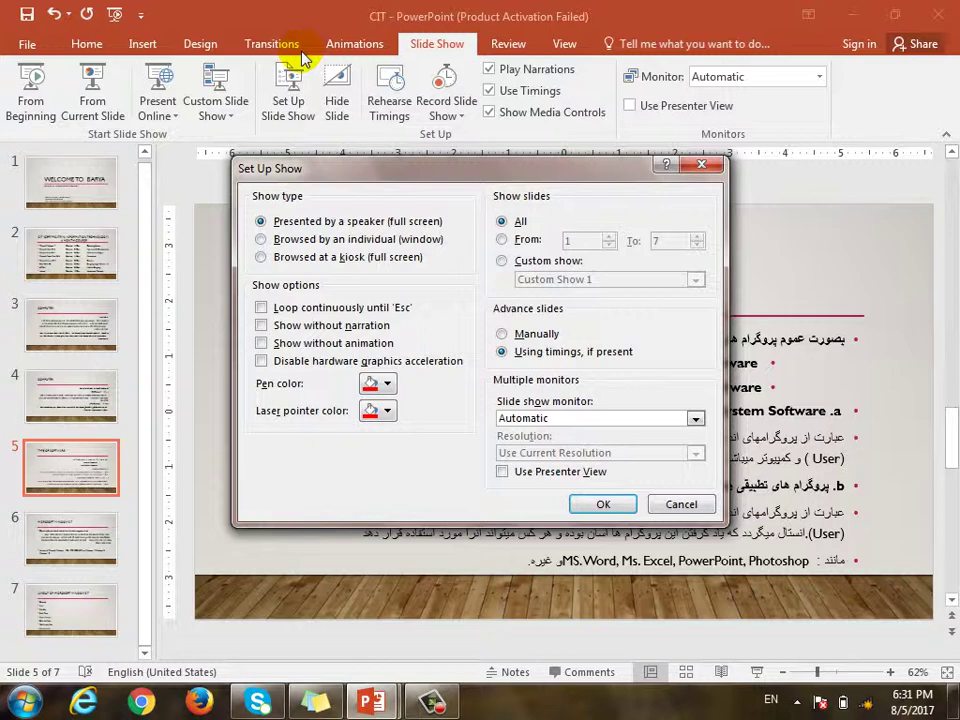
click(674, 504)
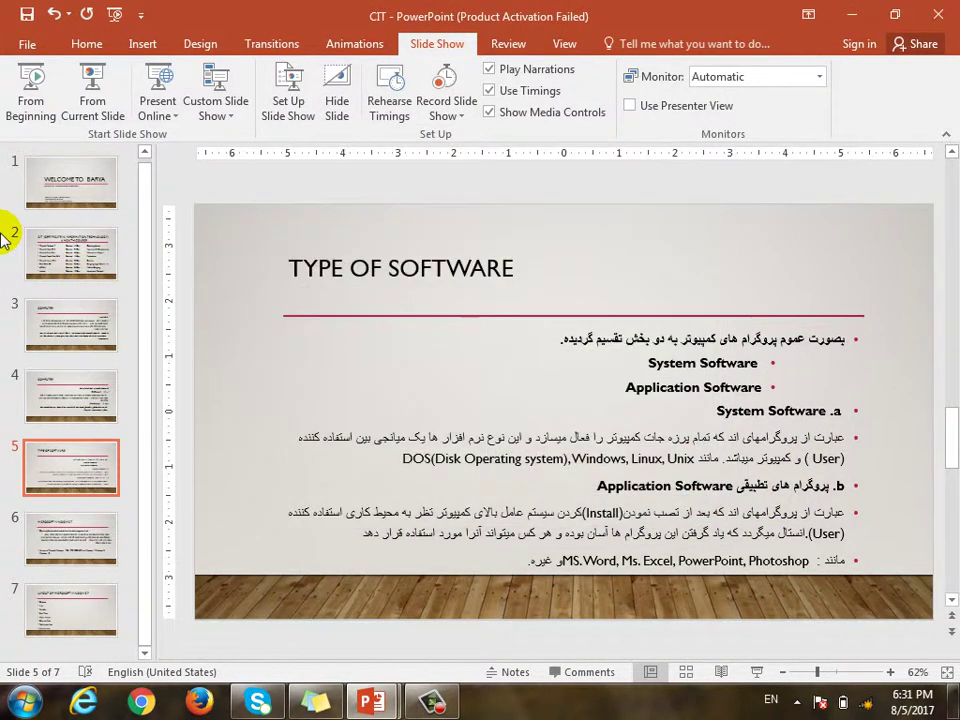
Remove Custom Show 1 from the Custom Shows list and close it.
click(228, 116)
click(232, 160)
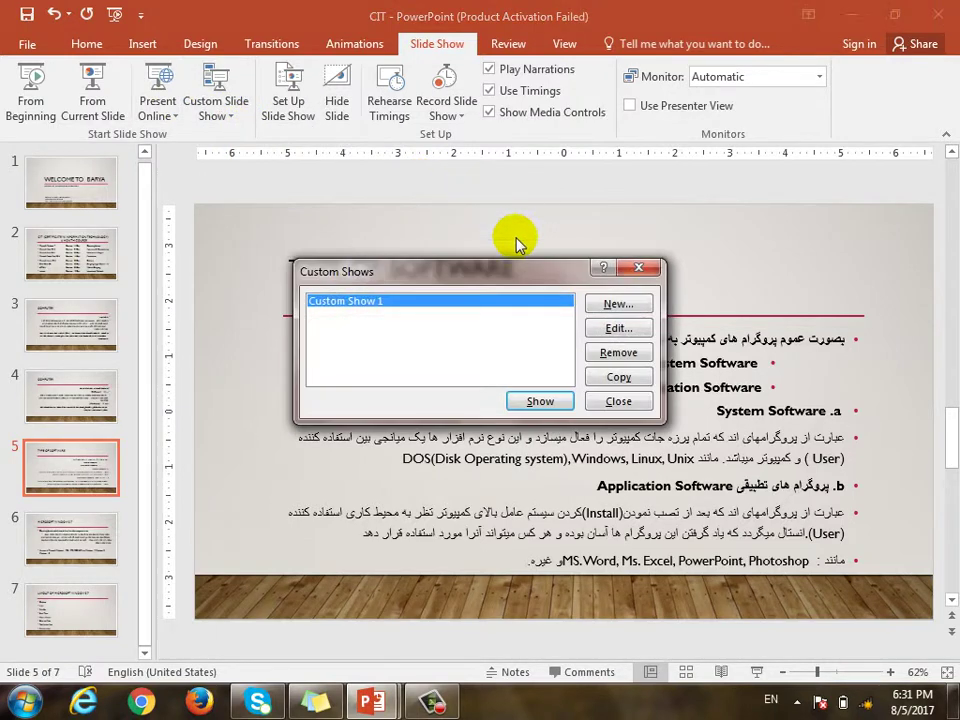
click(612, 355)
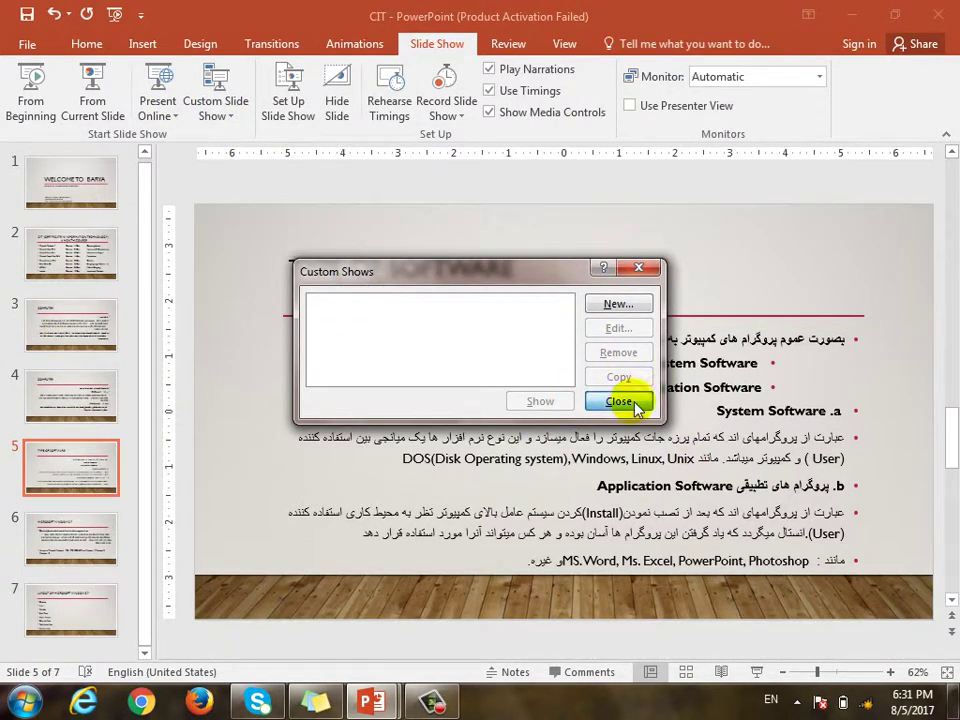
click(617, 401)
Return to slide 1 and select the WELCOME TO BARYA title.
click(53, 268)
click(73, 190)
click(564, 371)
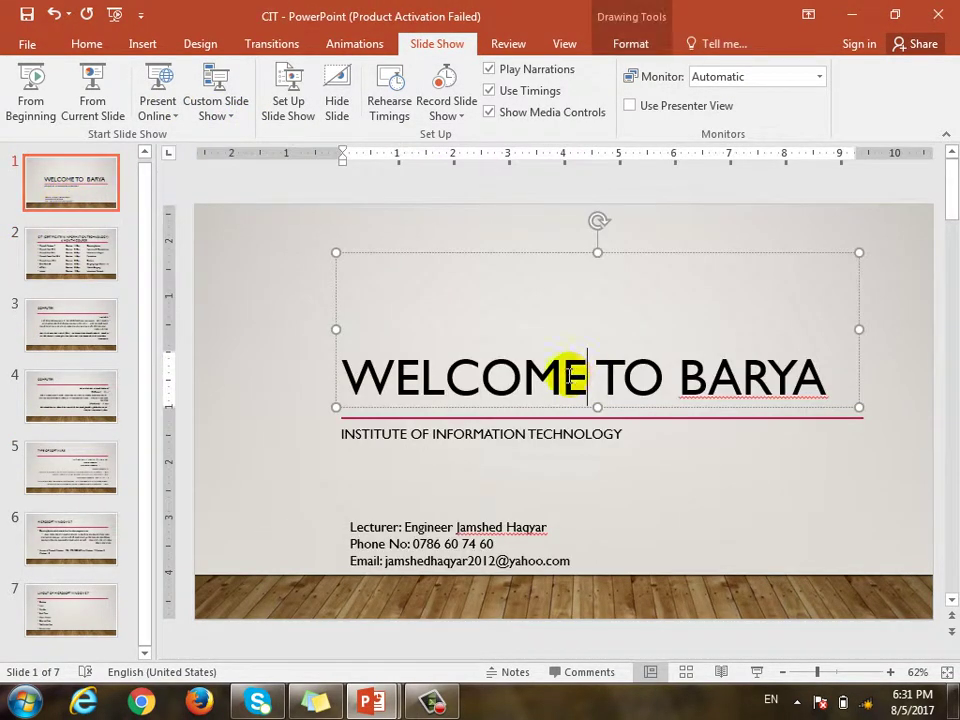
Apply the Appear animation to the title and a Split transition to slide 1.
click(345, 43)
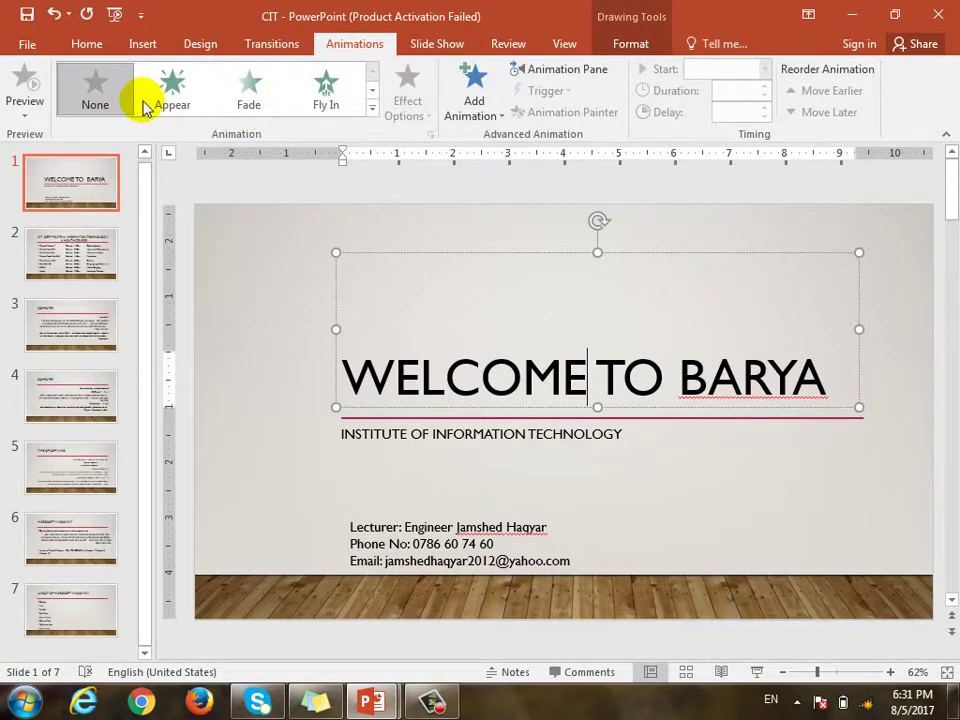
click(170, 88)
click(272, 45)
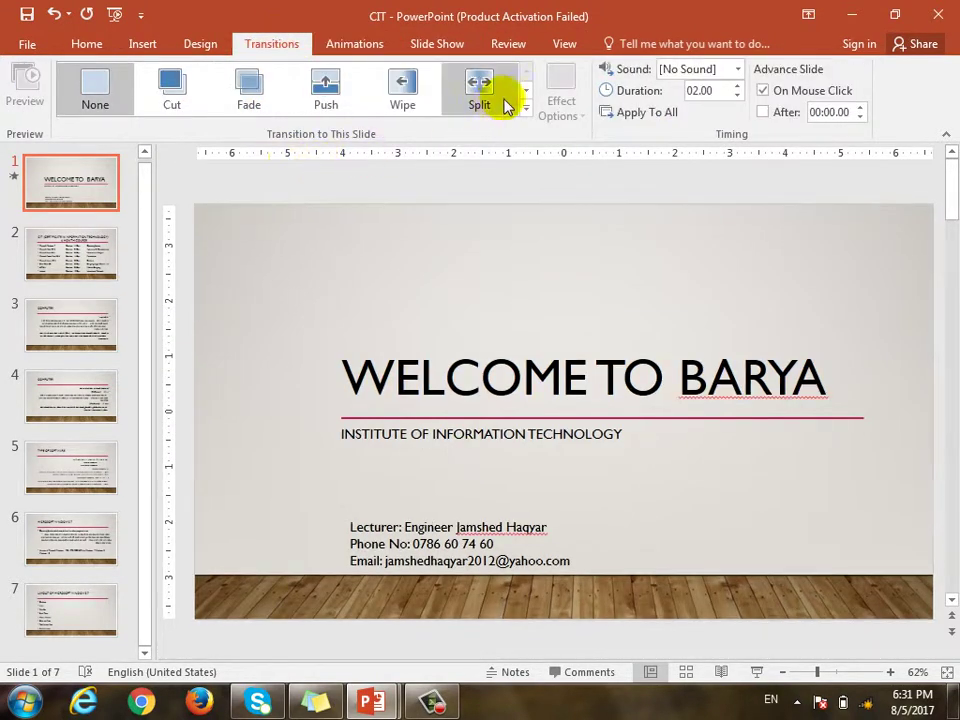
click(480, 88)
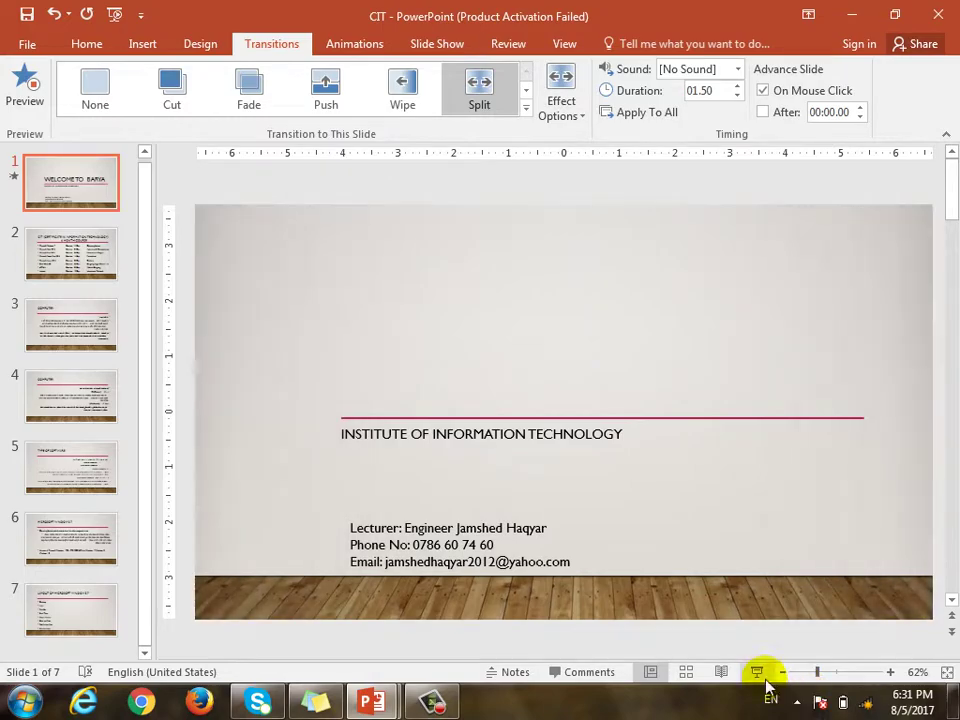
Run the slide show, reveal the title, advance to the CIT slide, then exit.
click(757, 672)
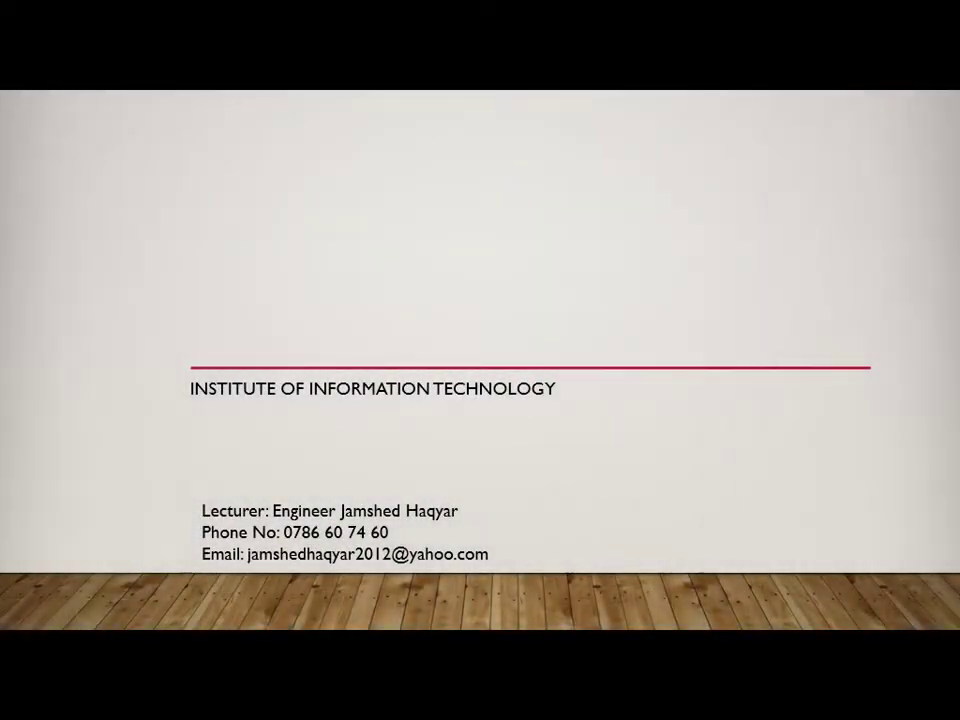
click(636, 416)
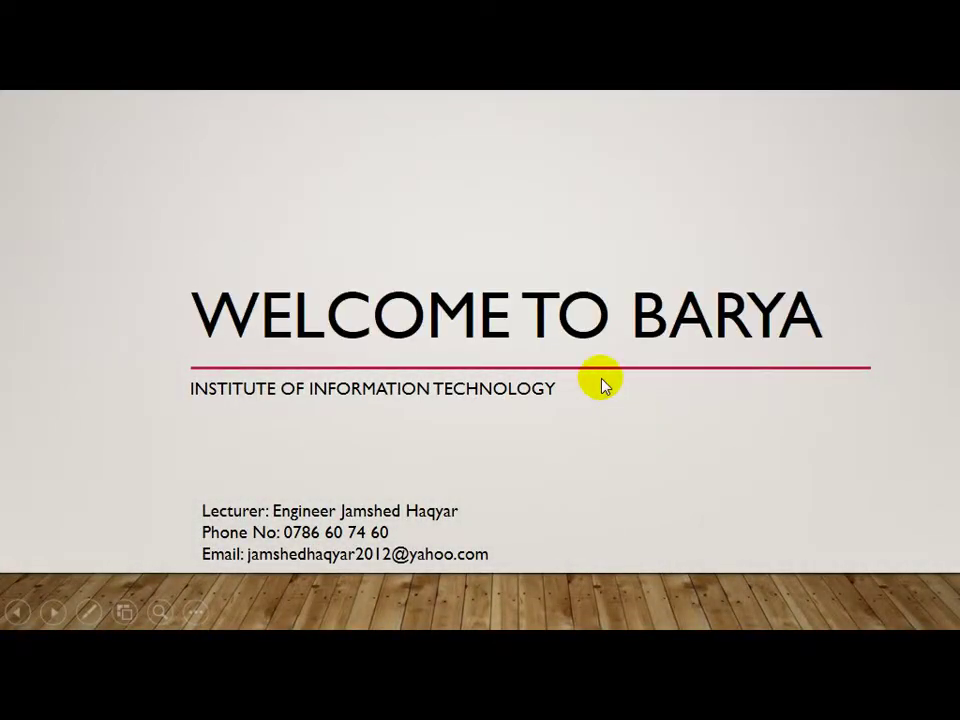
click(603, 385)
key(Escape)
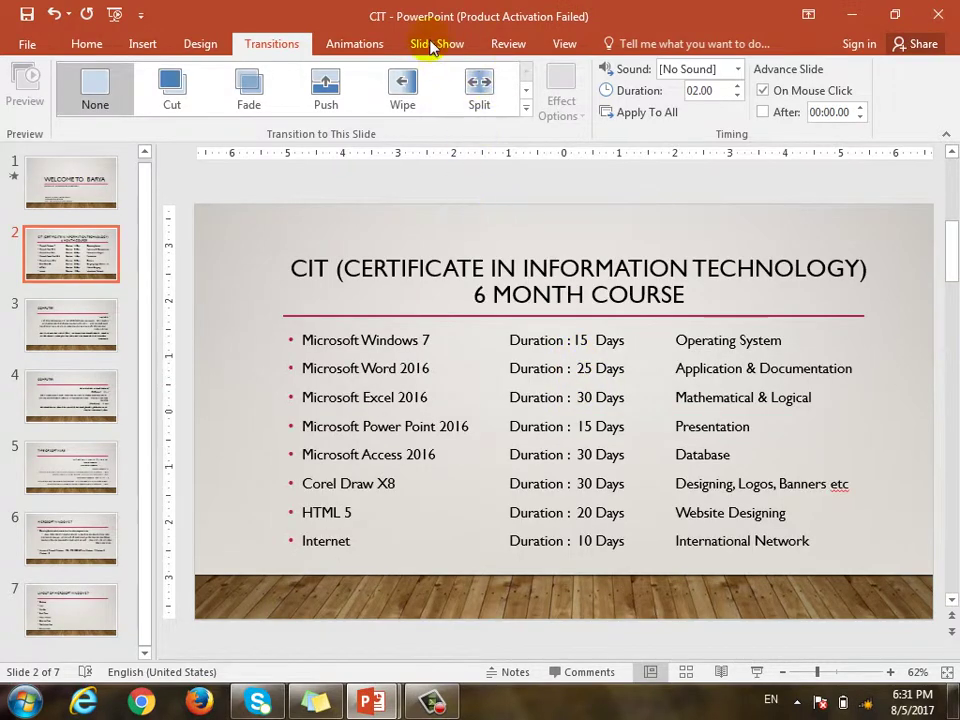
Turn on Show without animation in Set Up Show and confirm.
click(432, 47)
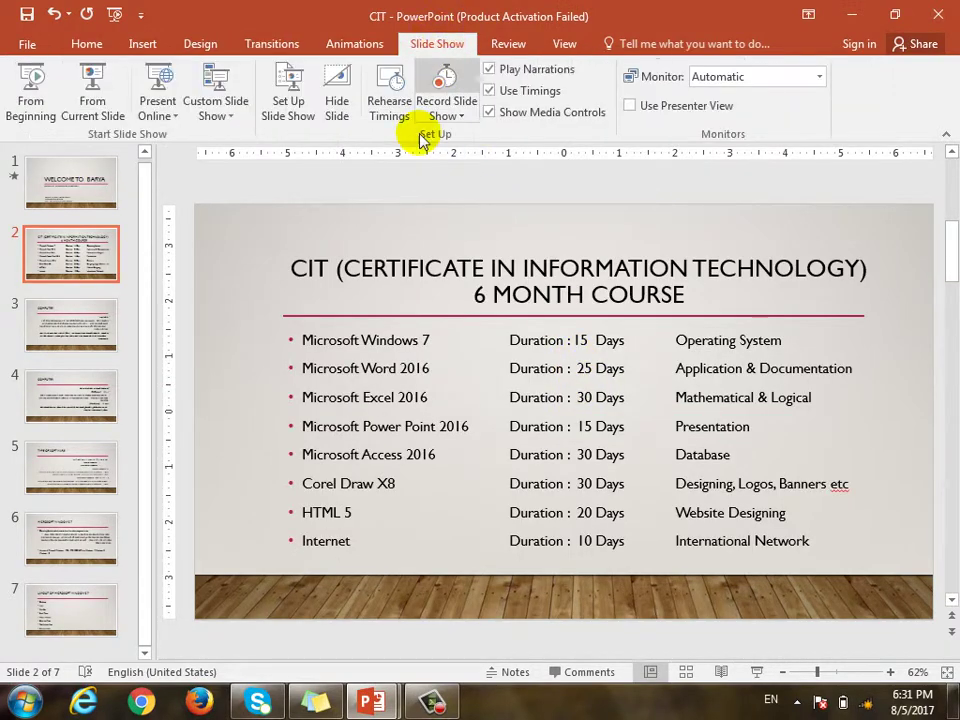
click(290, 100)
click(261, 343)
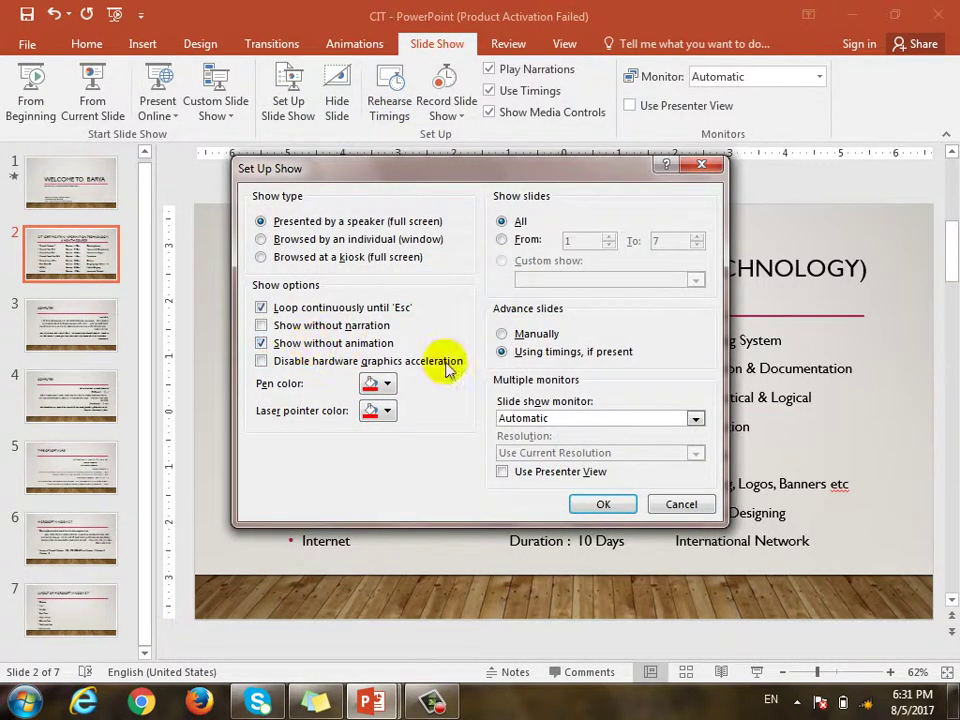
click(603, 504)
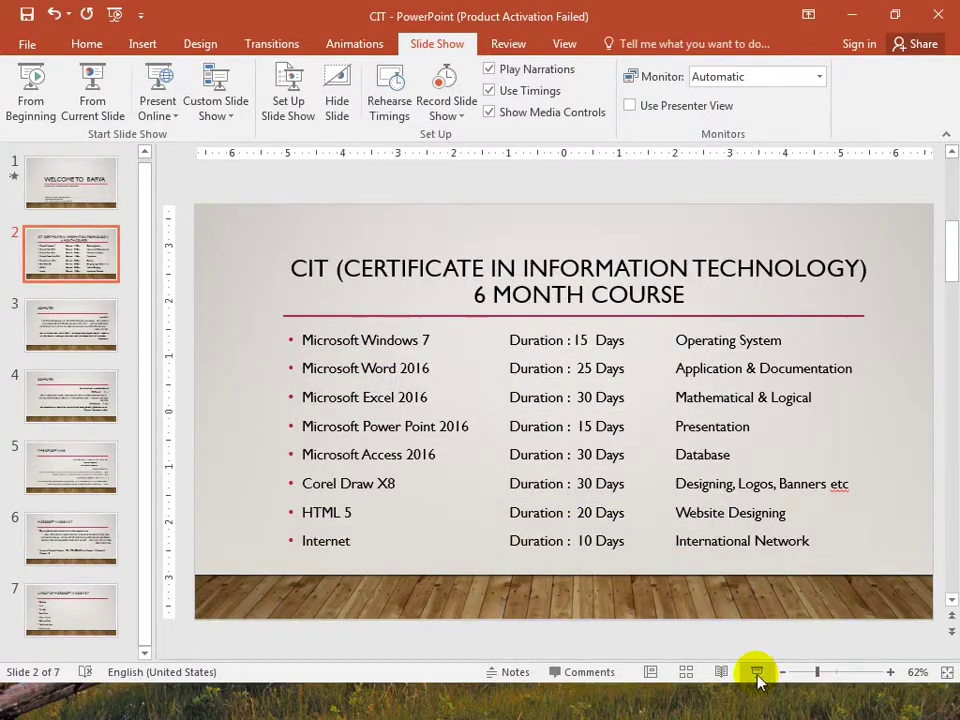
Run the show from the CIT slide through LAYOUT OF MICROSOFT WINDOWS 7, then exit.
click(757, 672)
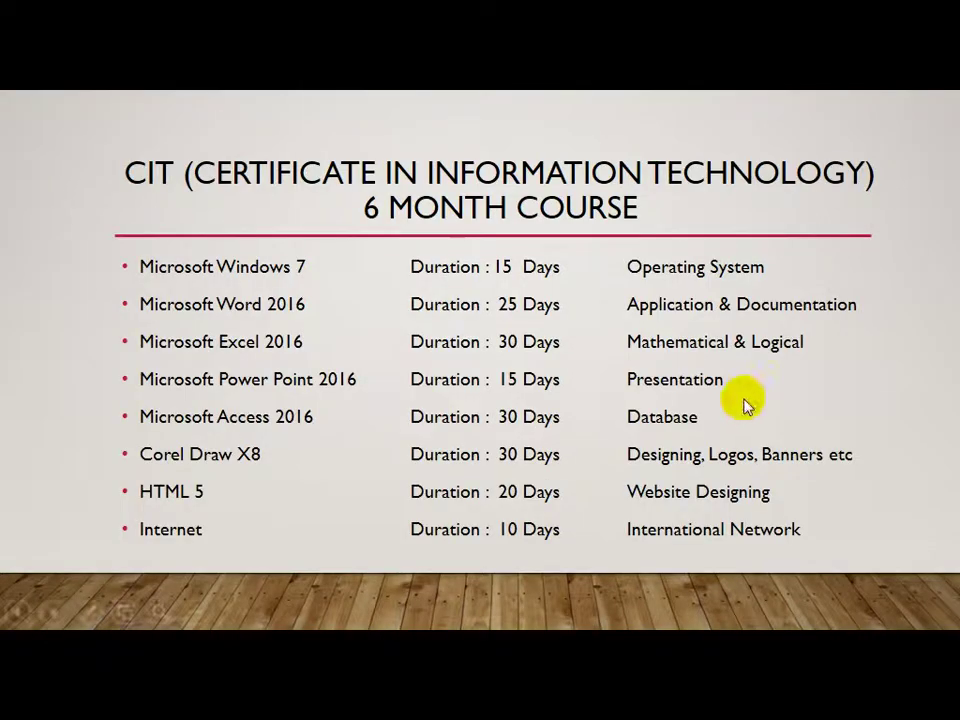
click(790, 378)
click(793, 360)
click(793, 362)
click(793, 362)
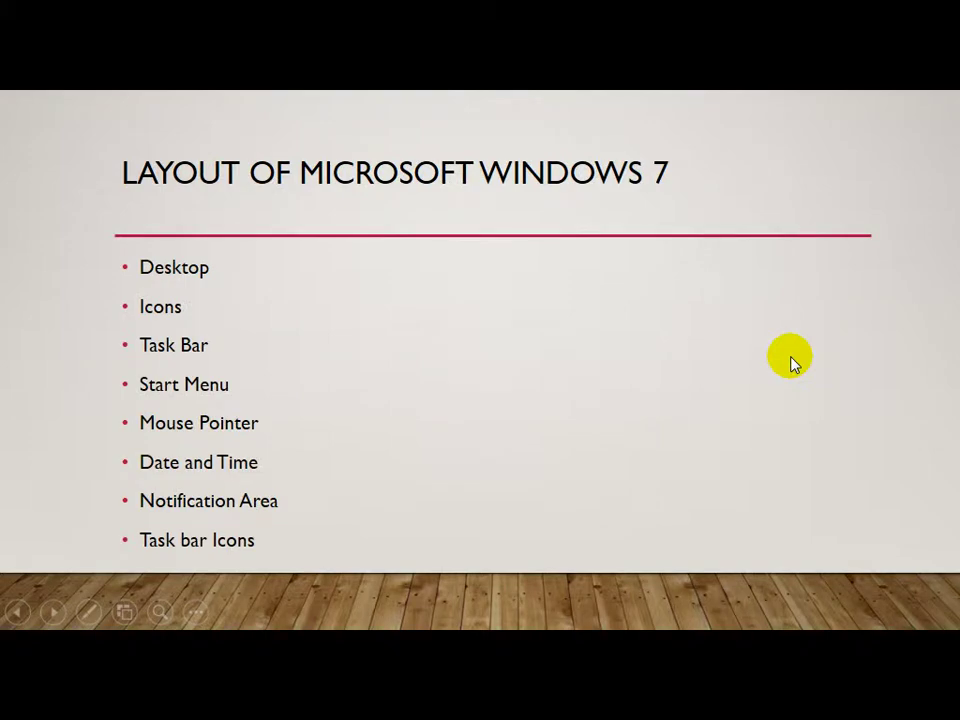
key(Escape)
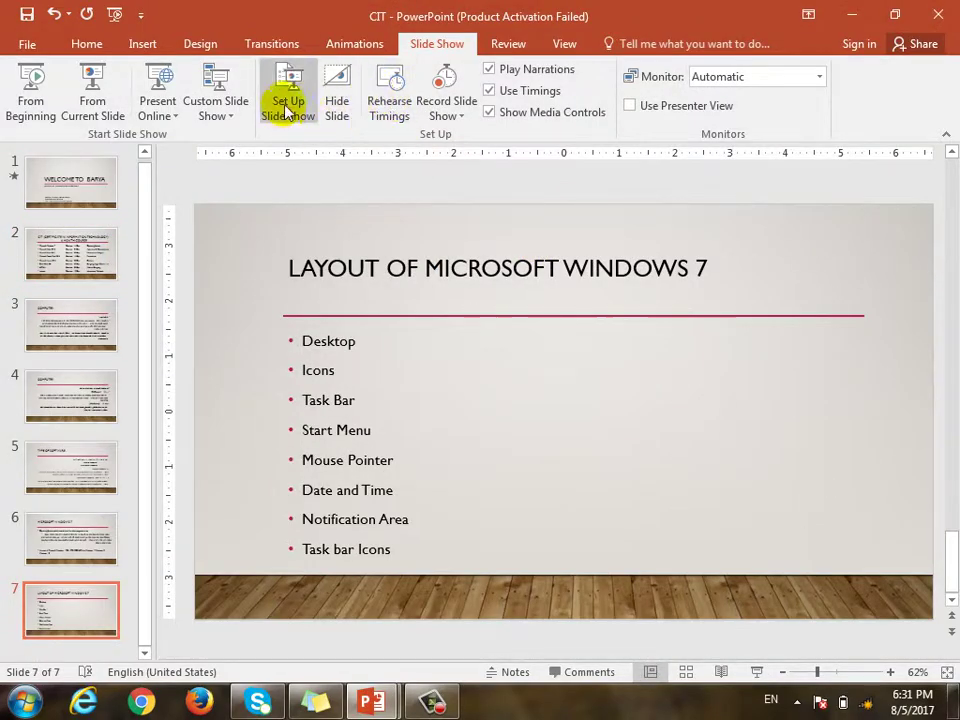
In Set Up Show, turn off Show without animation and looping, and choose a From slide range.
click(287, 100)
click(331, 345)
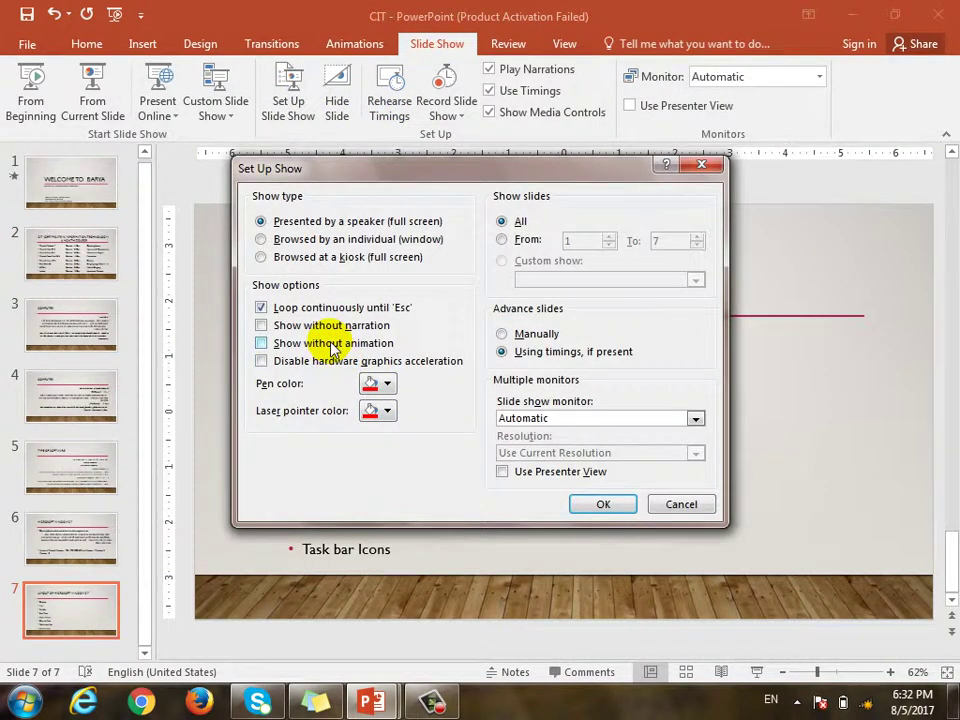
click(261, 307)
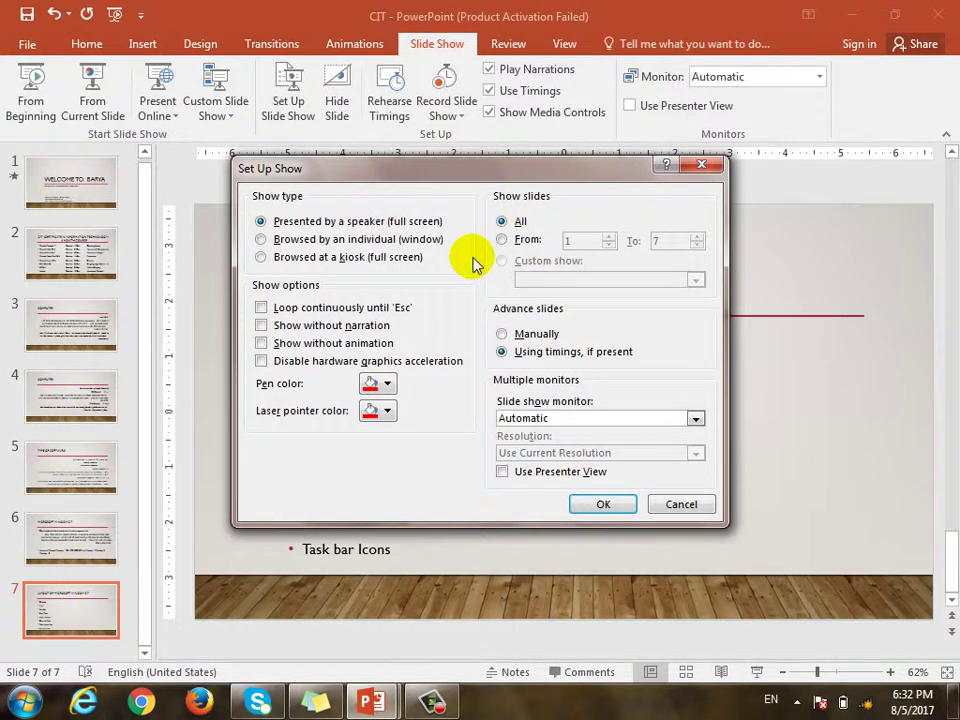
click(525, 241)
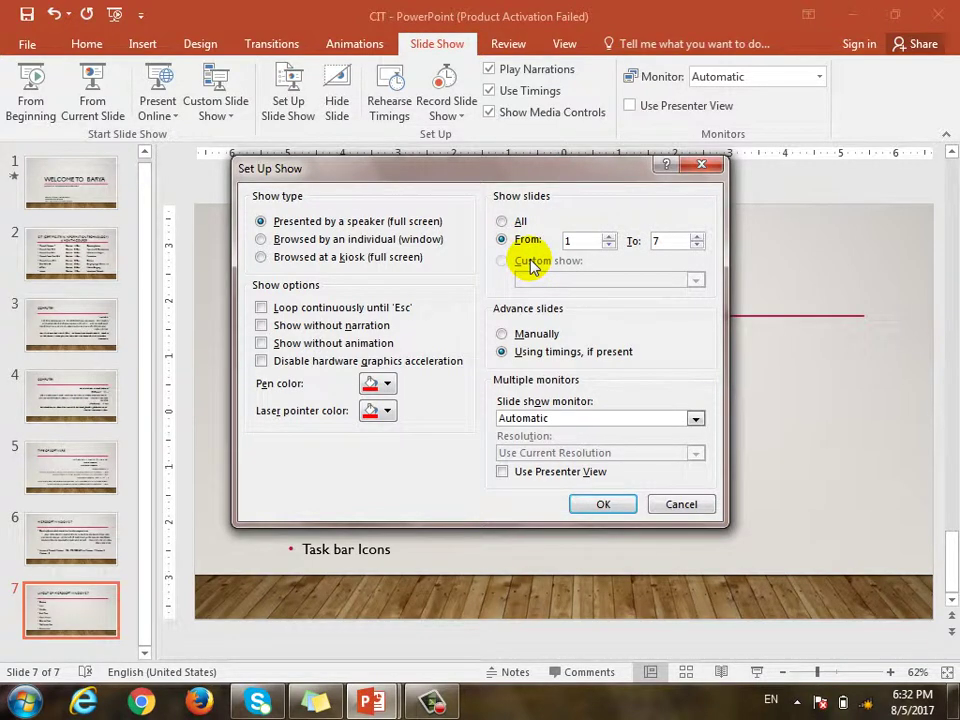
Set the show range From 3 To 6 and apply it.
click(609, 237)
click(609, 237)
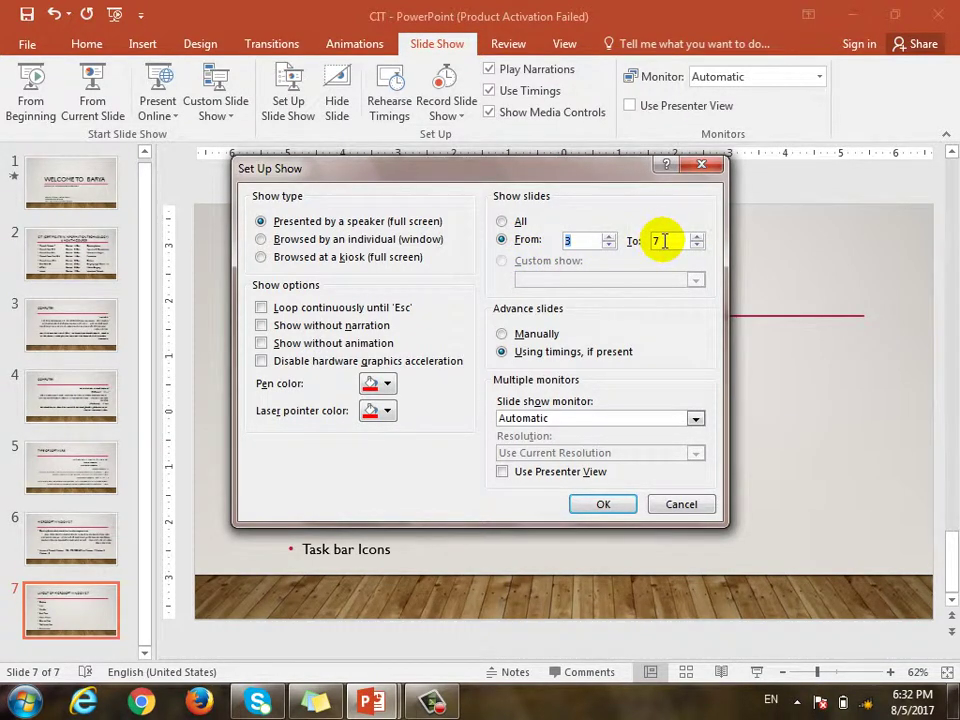
click(697, 246)
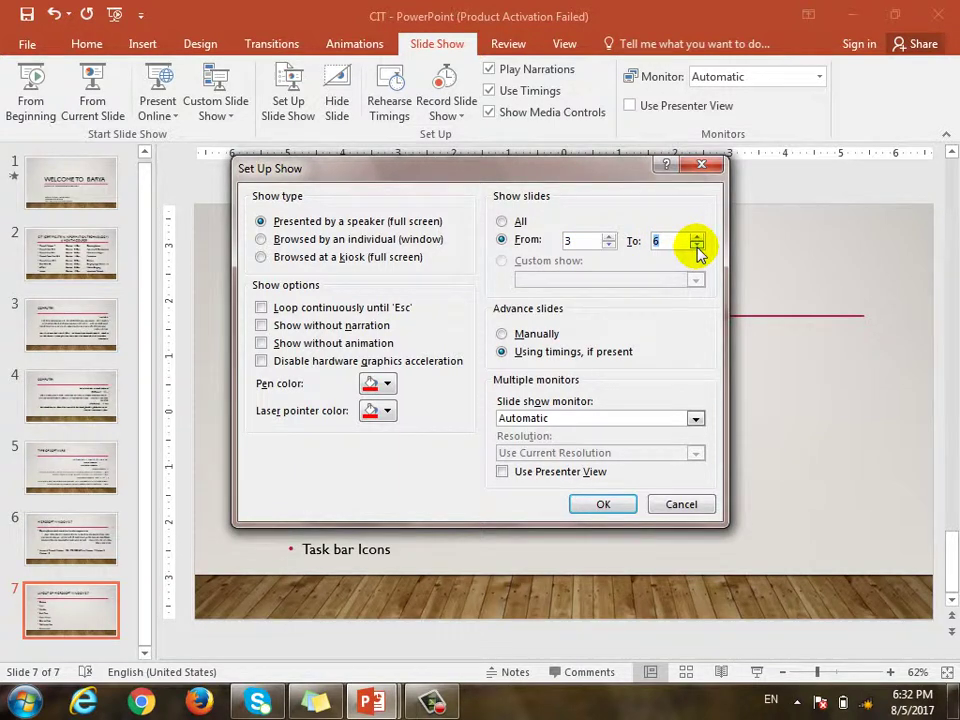
click(519, 223)
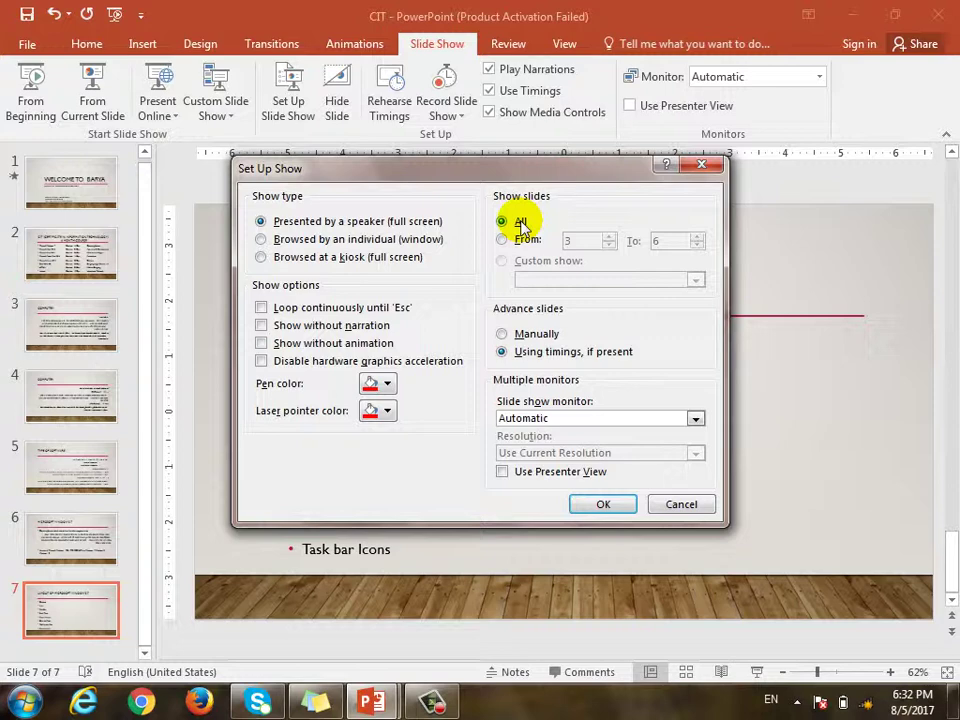
click(524, 240)
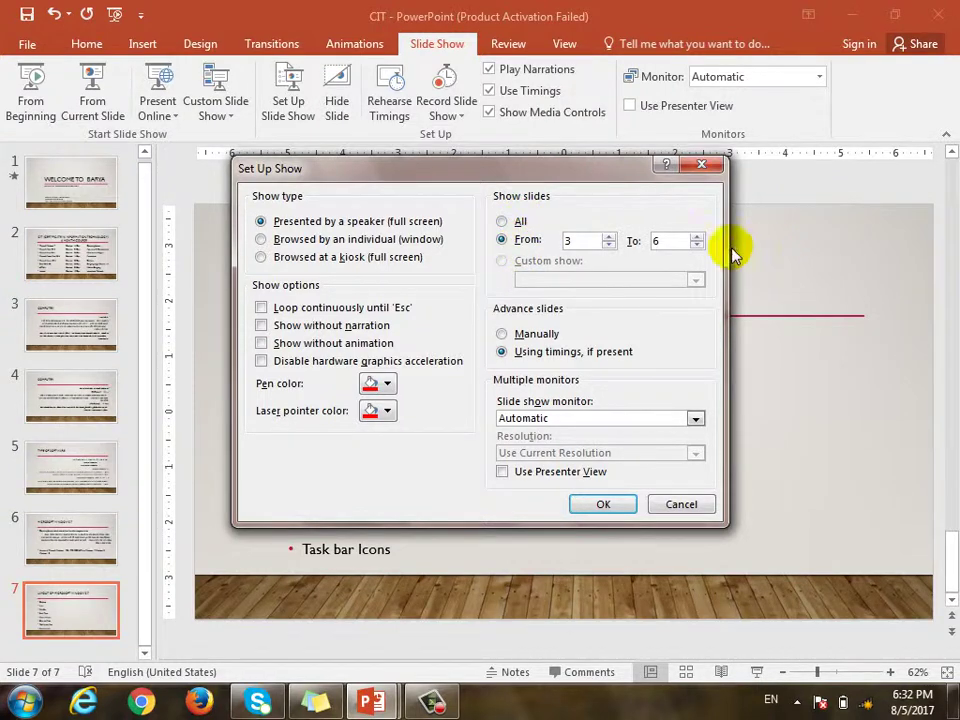
click(598, 505)
Start the show from slide 6, end it, and reopen Set Up Show.
click(105, 335)
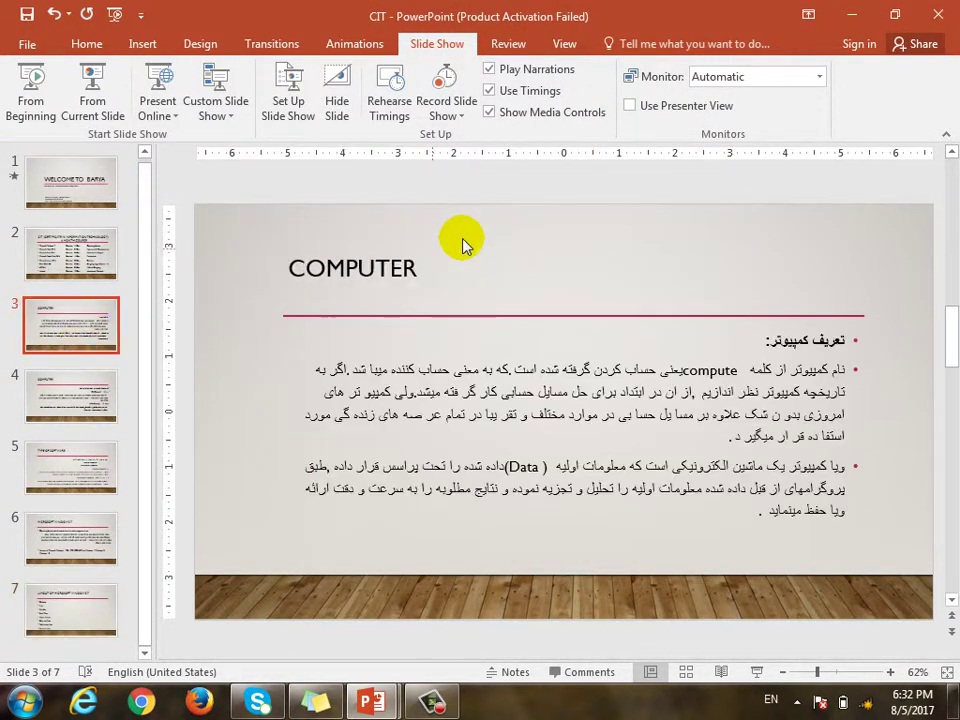
click(86, 540)
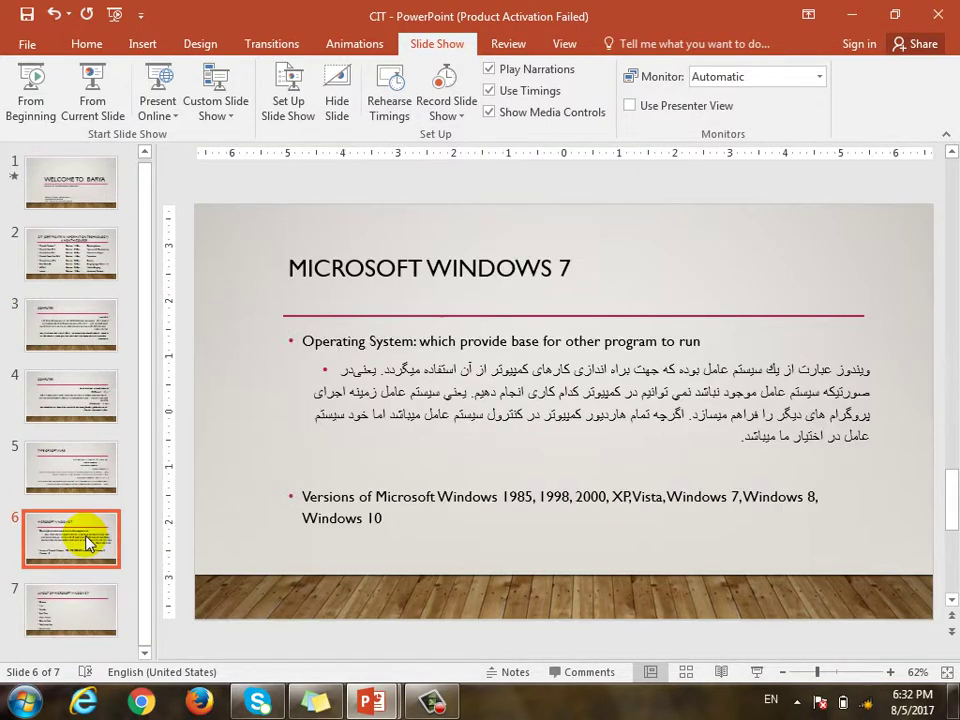
click(756, 672)
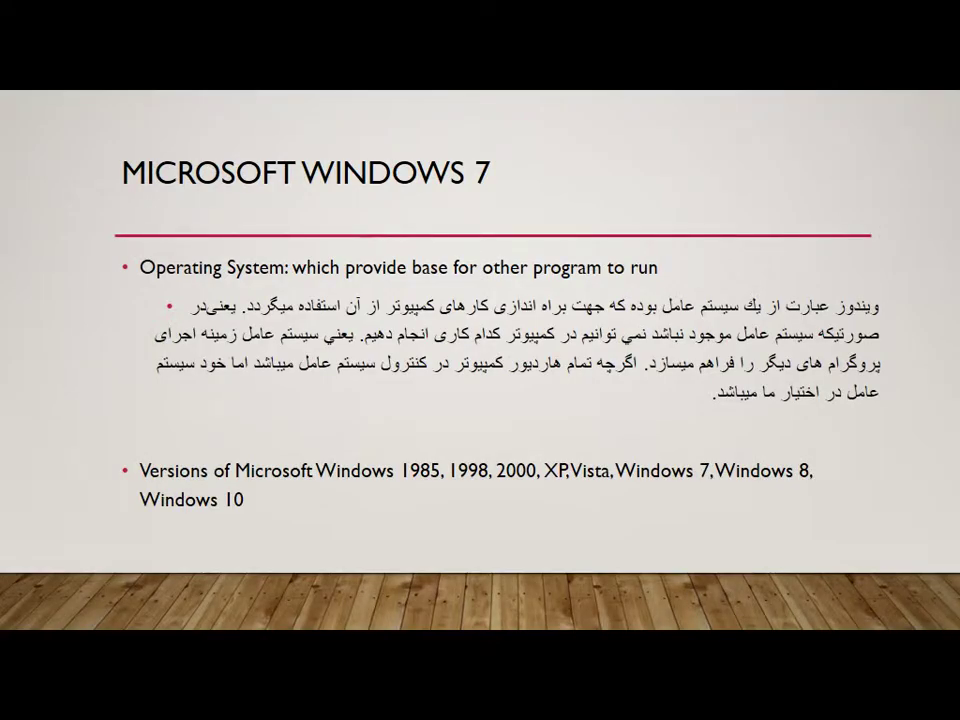
key(Escape)
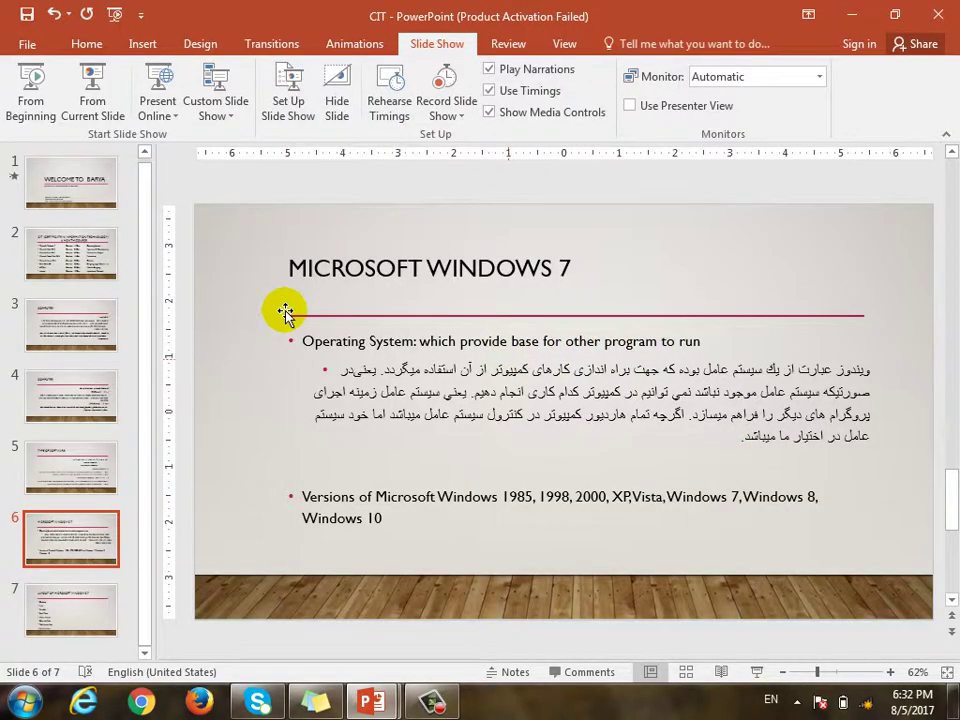
click(289, 95)
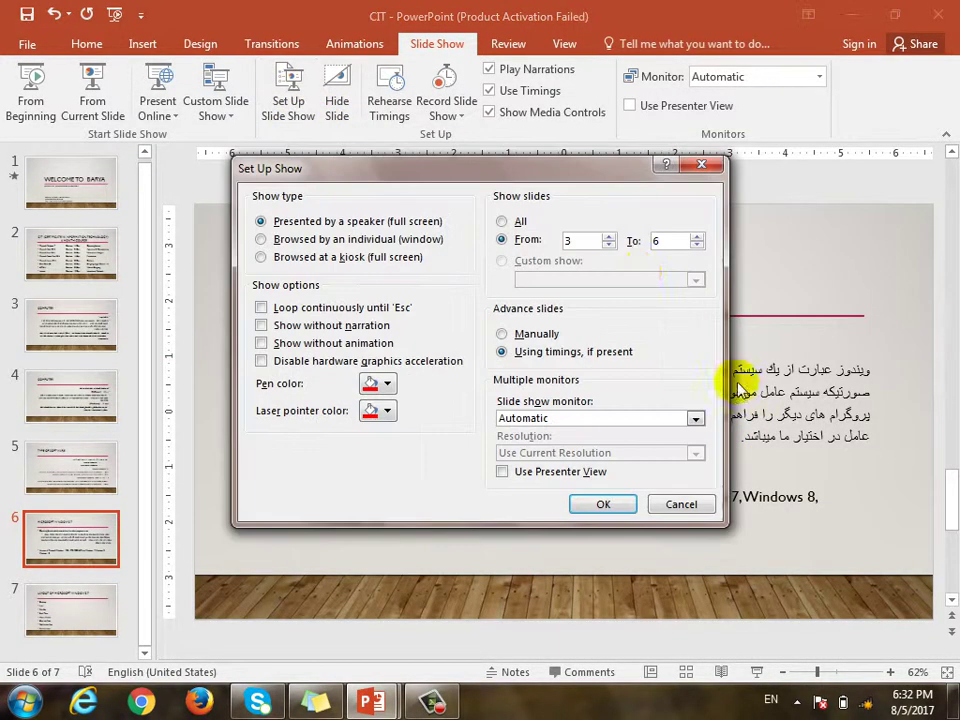
Cancel Set Up Show, then toggle slide 6's advance timing and restore On Mouse Click.
click(522, 222)
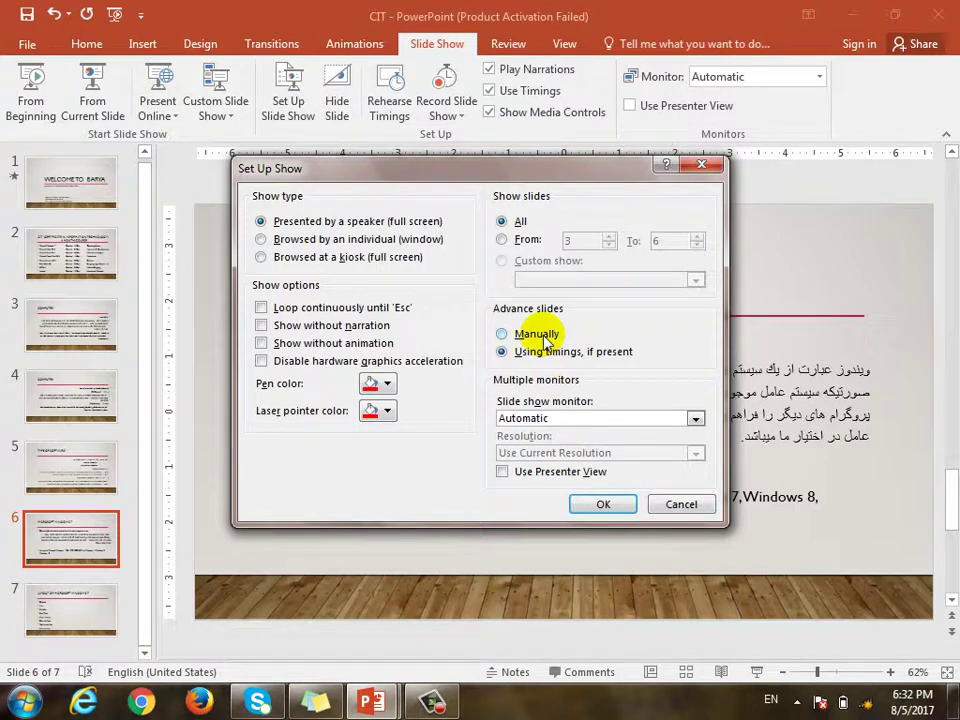
click(681, 504)
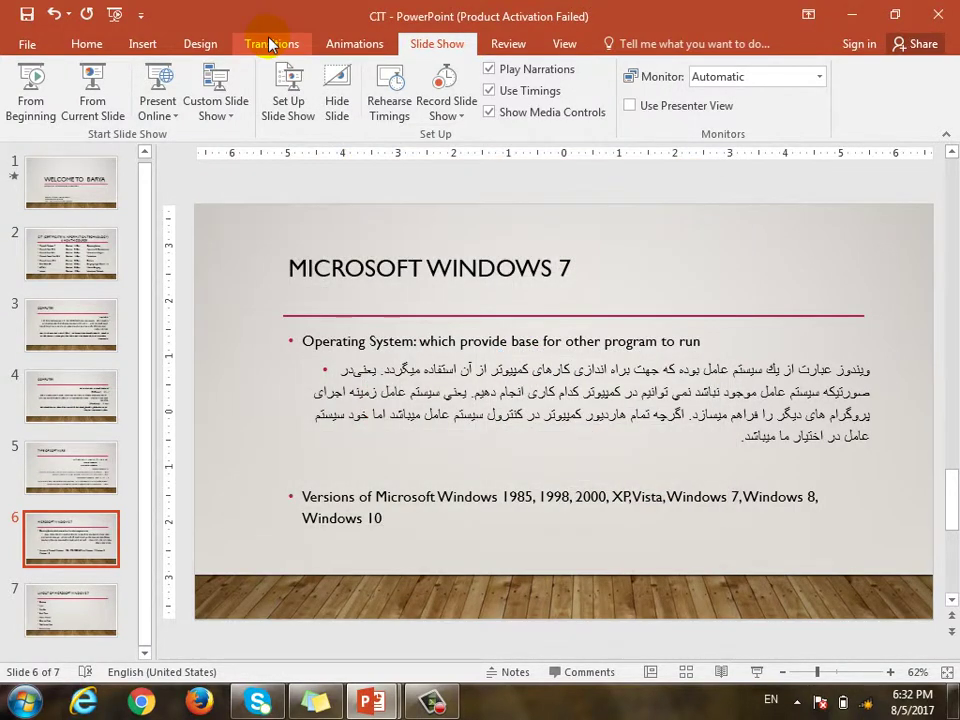
click(272, 43)
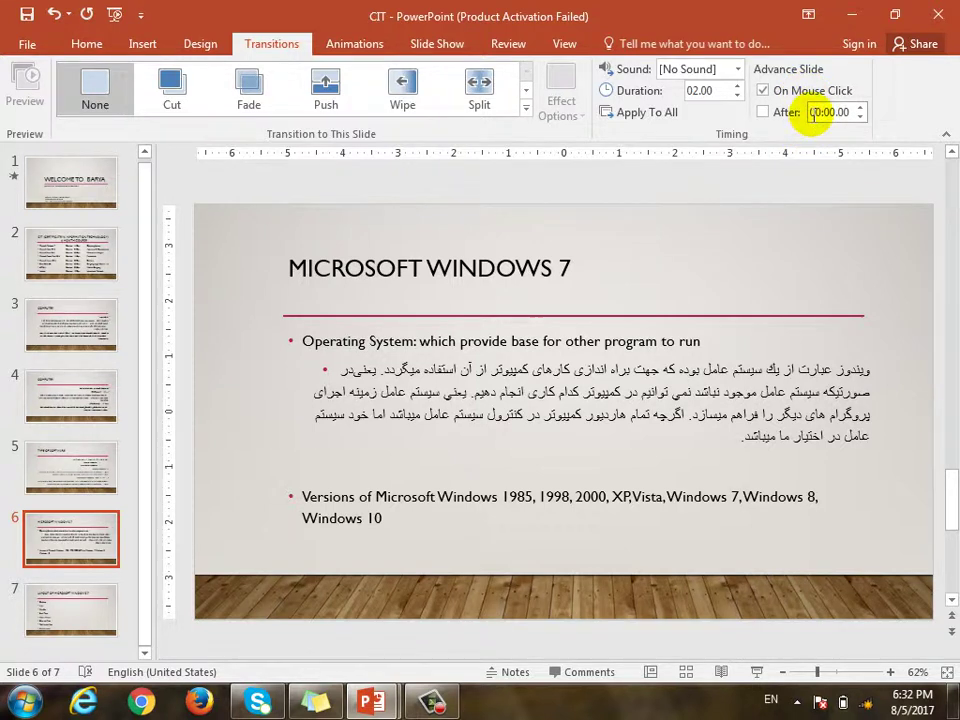
click(762, 91)
click(762, 112)
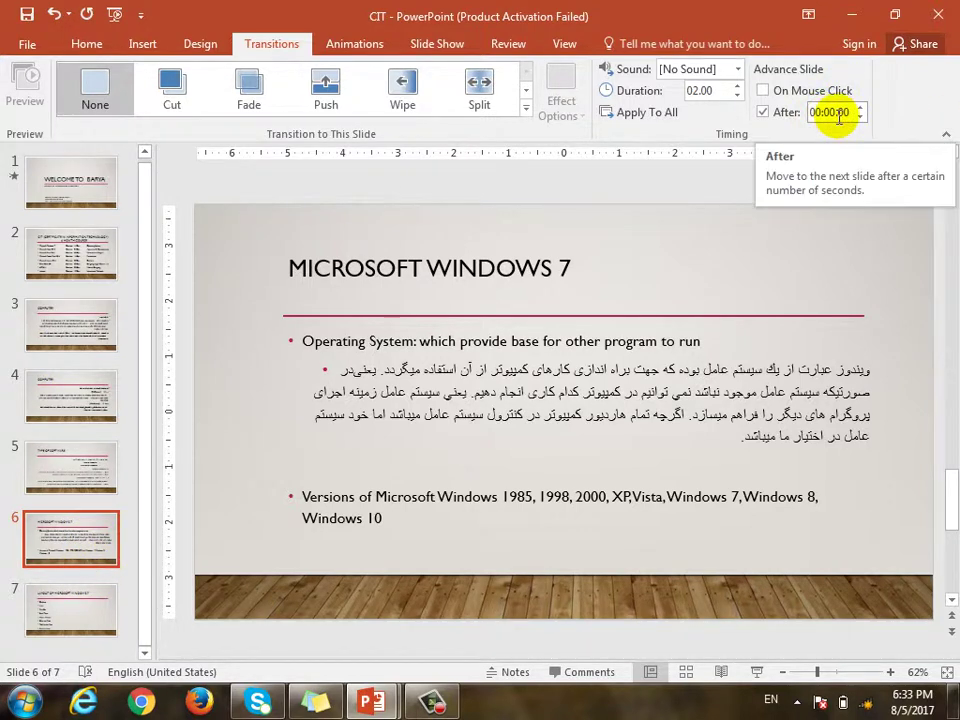
click(763, 91)
click(428, 41)
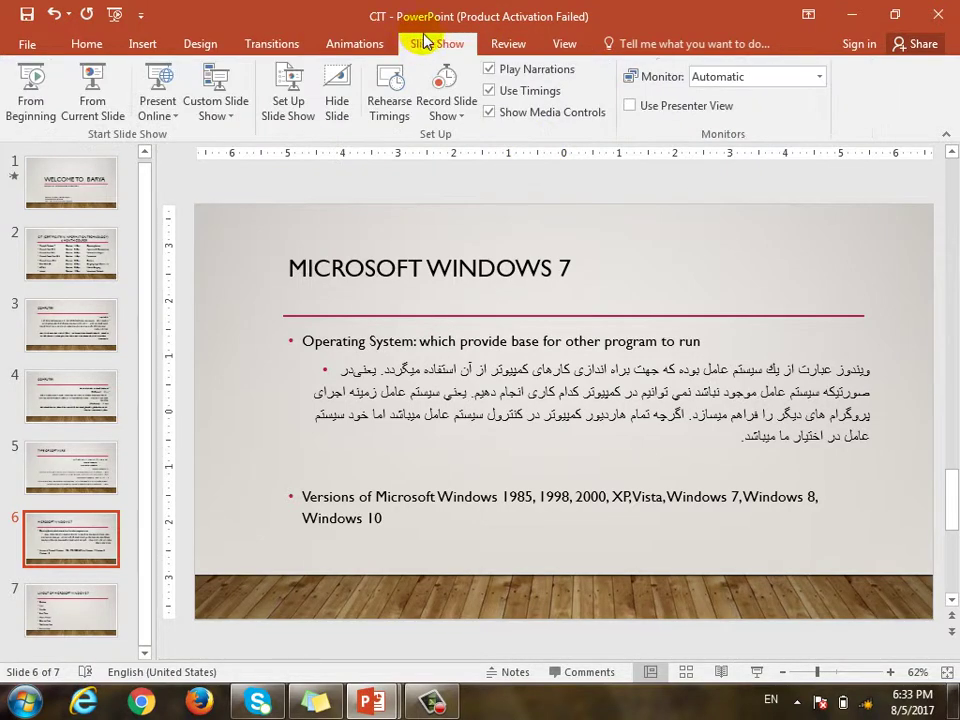
Dismiss Set Up Show and display slide 2, the CIT course overview.
click(292, 105)
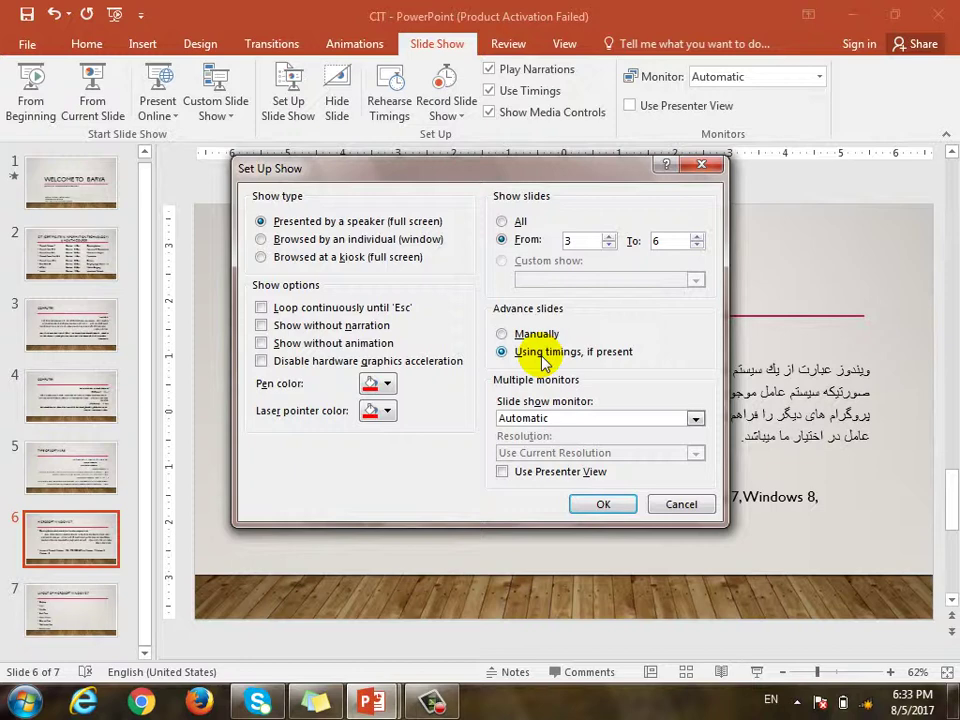
key(Return)
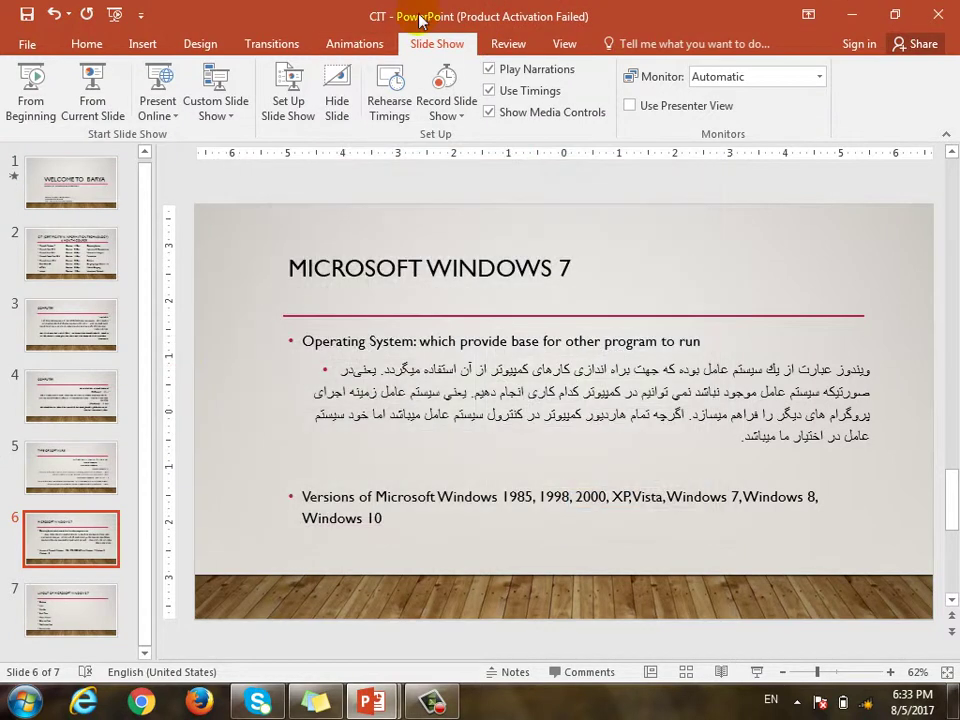
click(96, 262)
Toggle slide 2's advance timing, revert it to On Mouse Click, and reopen Set Up Show.
click(271, 44)
click(790, 90)
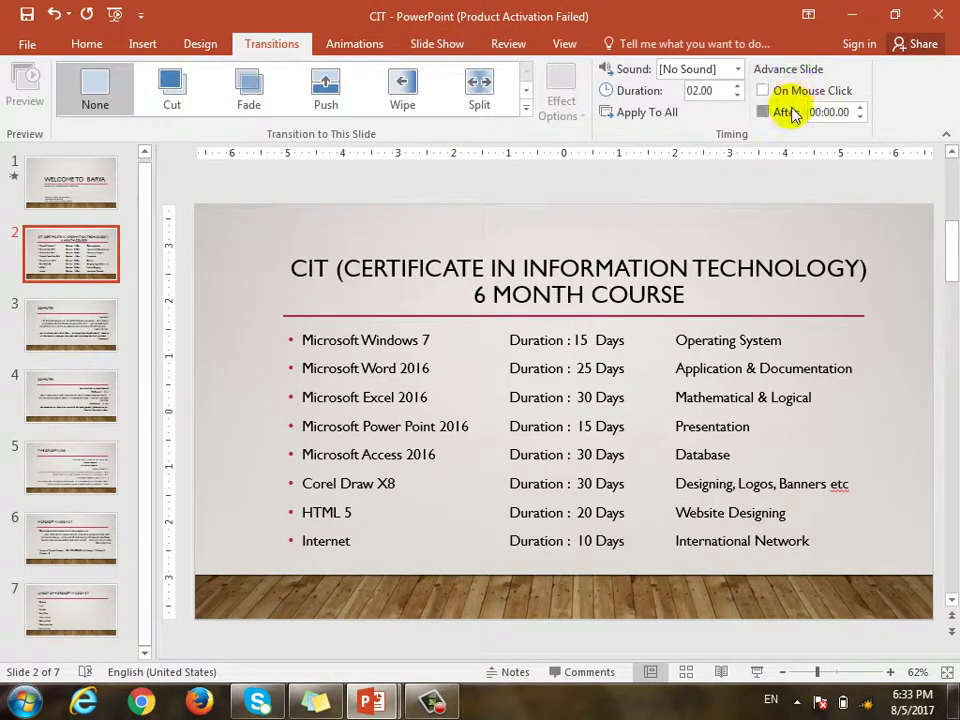
click(790, 112)
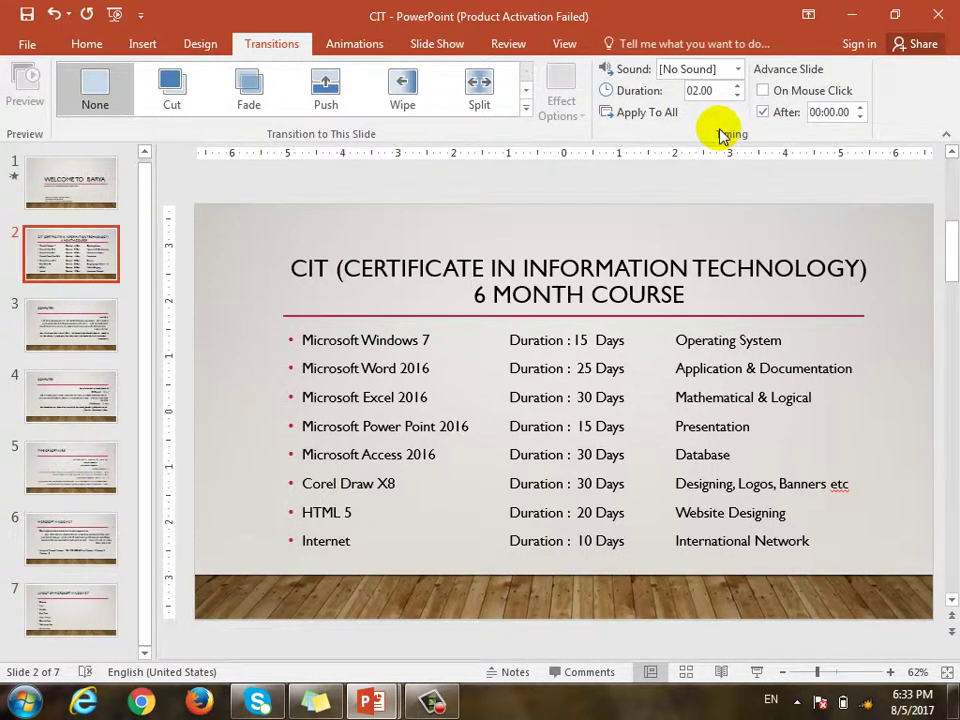
click(795, 113)
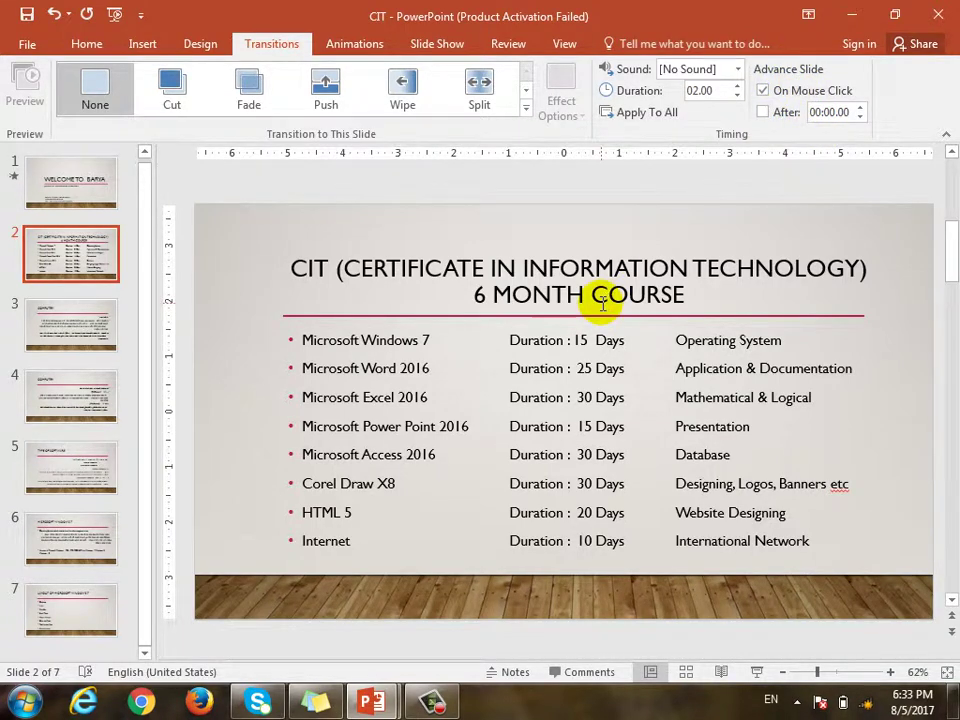
click(437, 44)
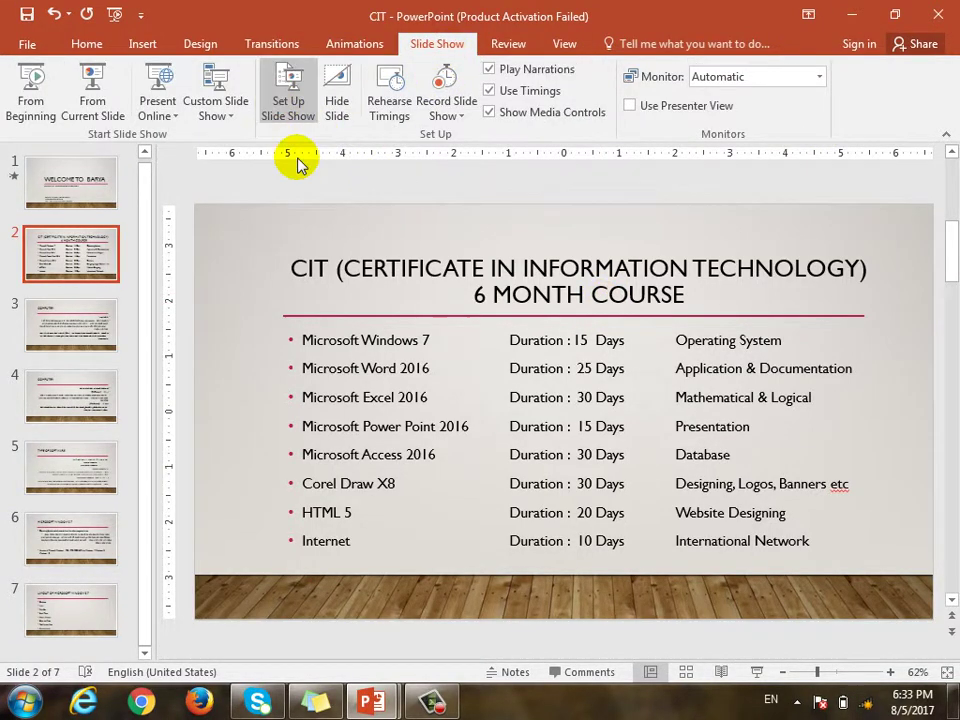
click(288, 105)
Advance slides using timings on the Primary Monitor, apply, then briefly test the show.
click(508, 336)
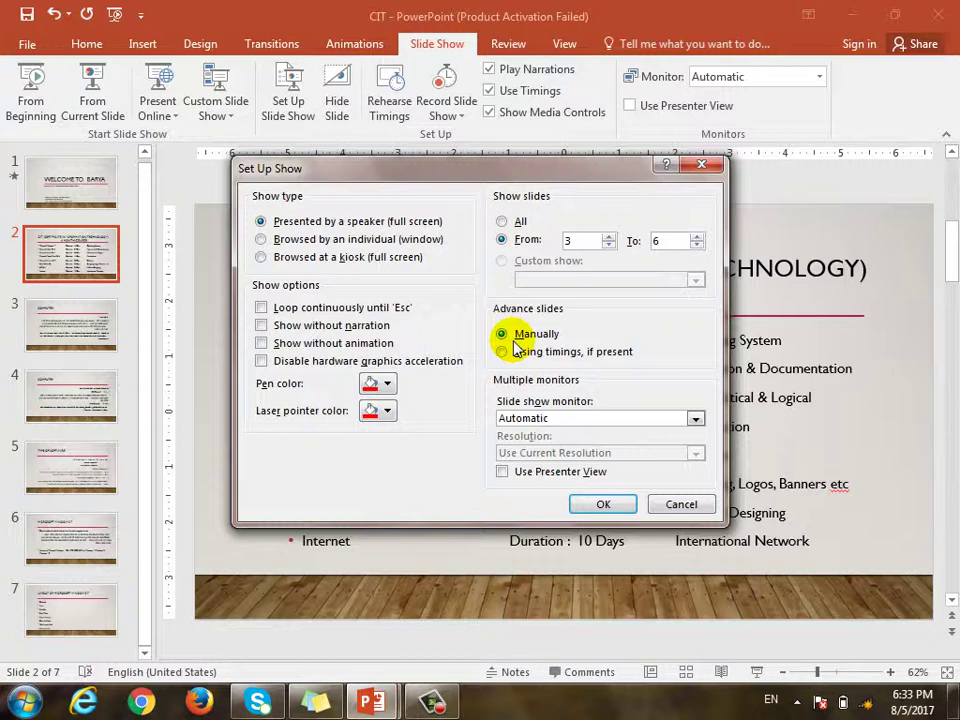
click(521, 352)
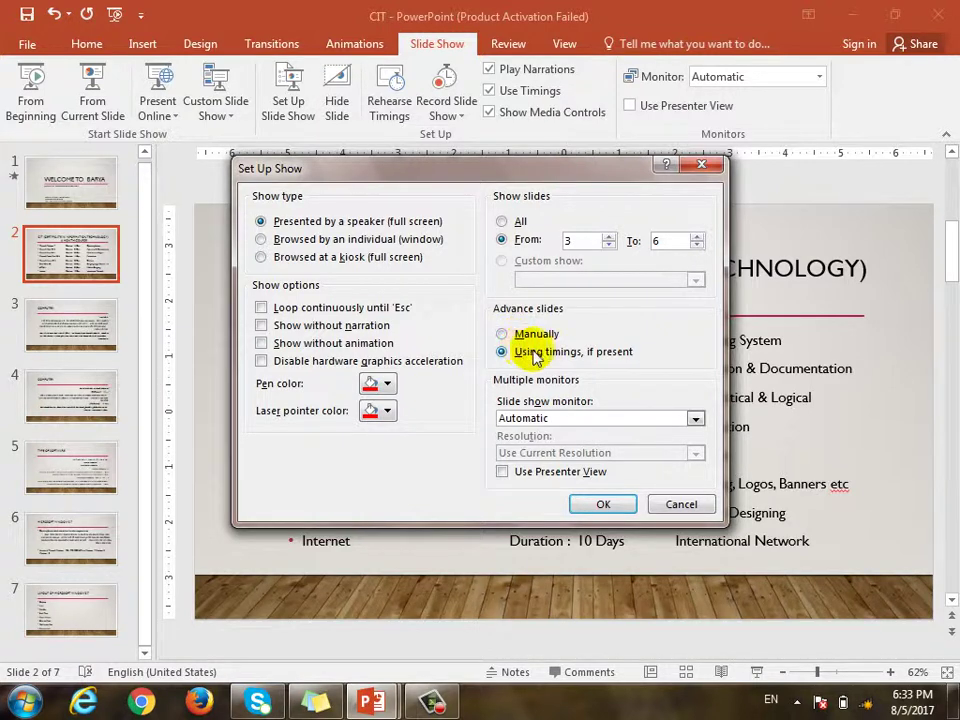
click(550, 419)
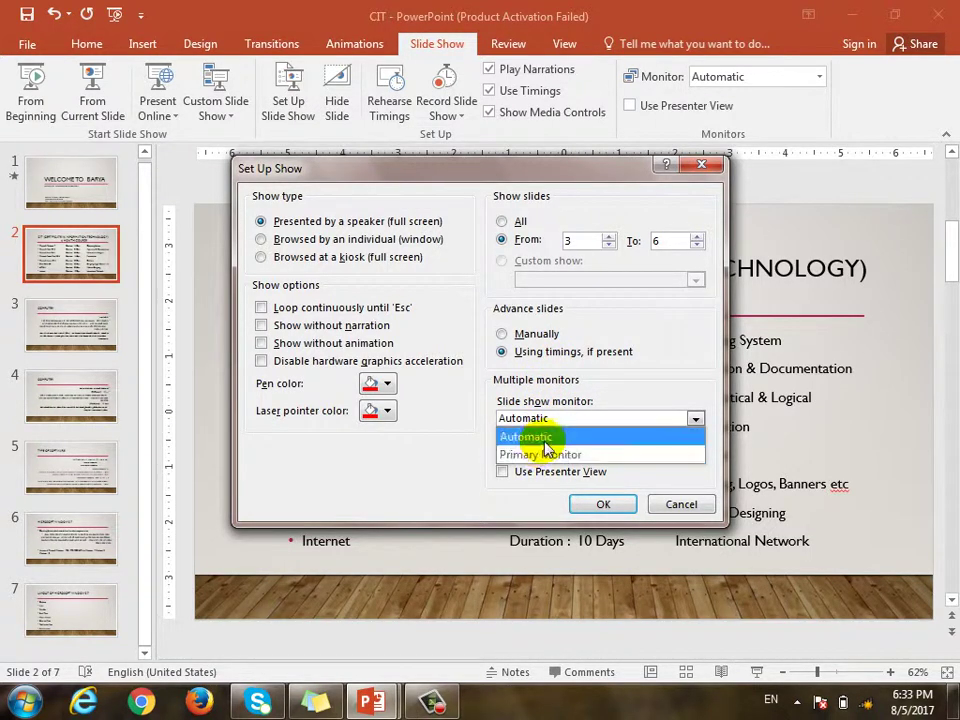
click(545, 440)
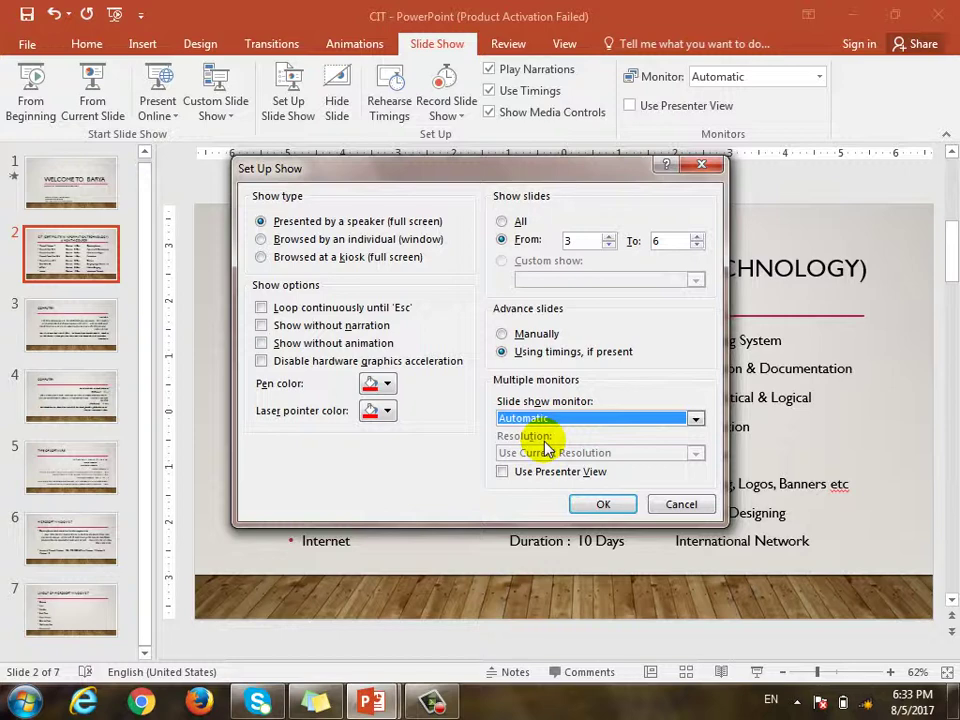
click(568, 420)
click(561, 452)
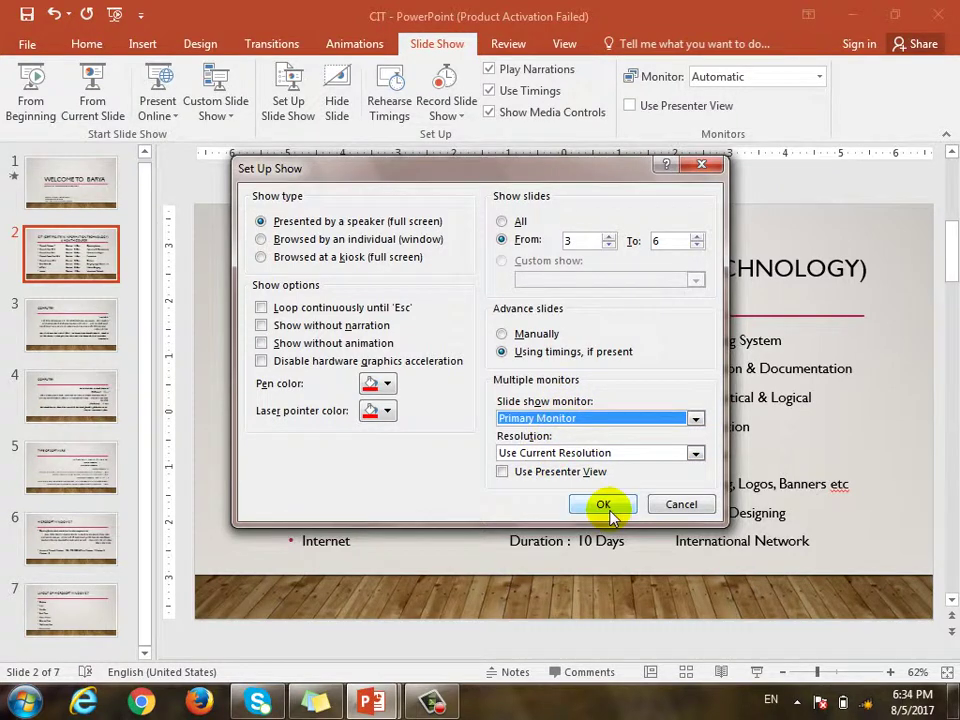
click(604, 505)
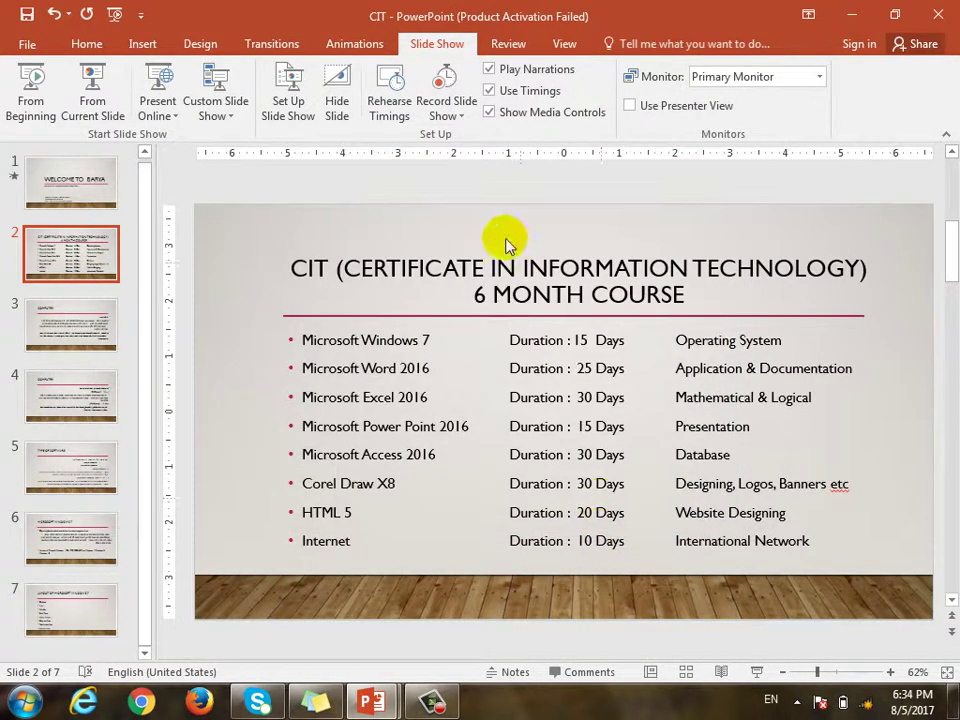
click(757, 672)
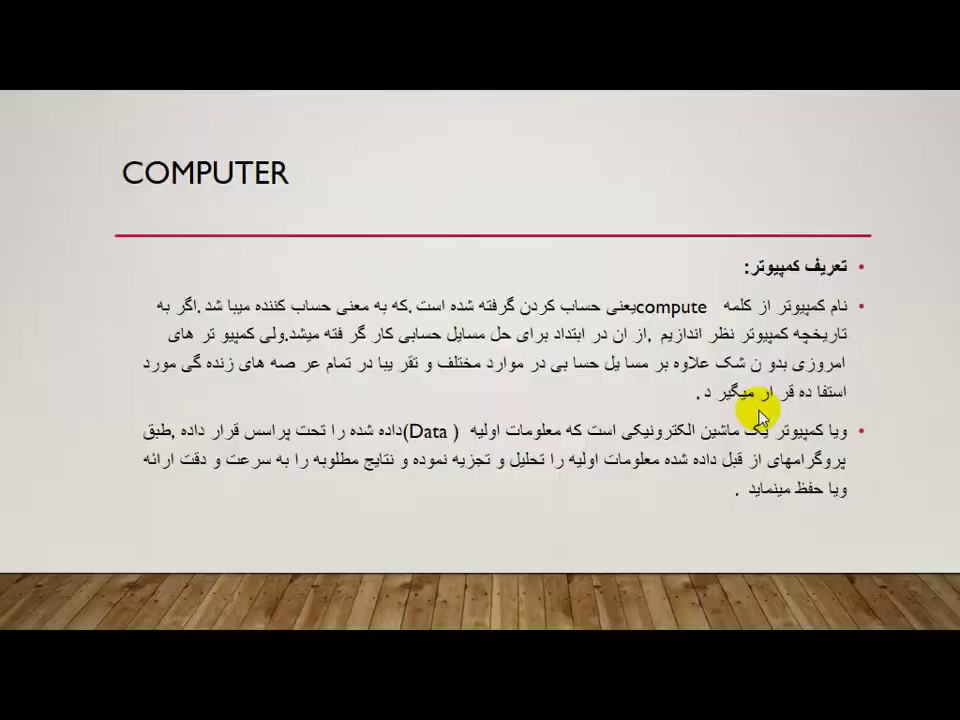
key(Escape)
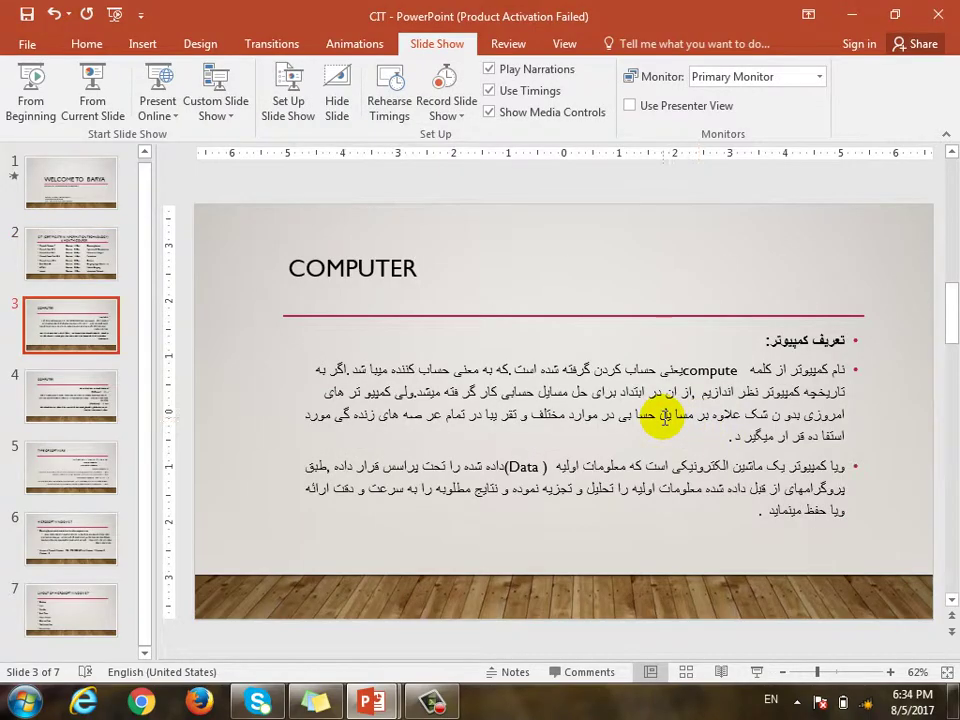
Pick 1024 × 768 resolution on the Primary Monitor, close setup, and run the show at COMPUTER.
click(314, 106)
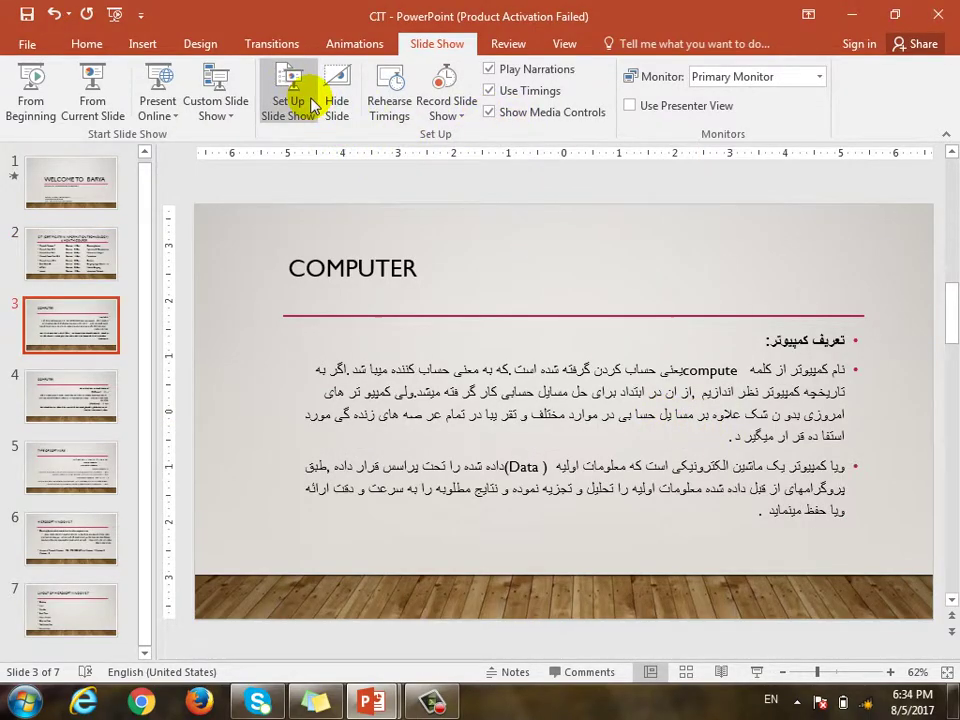
click(624, 452)
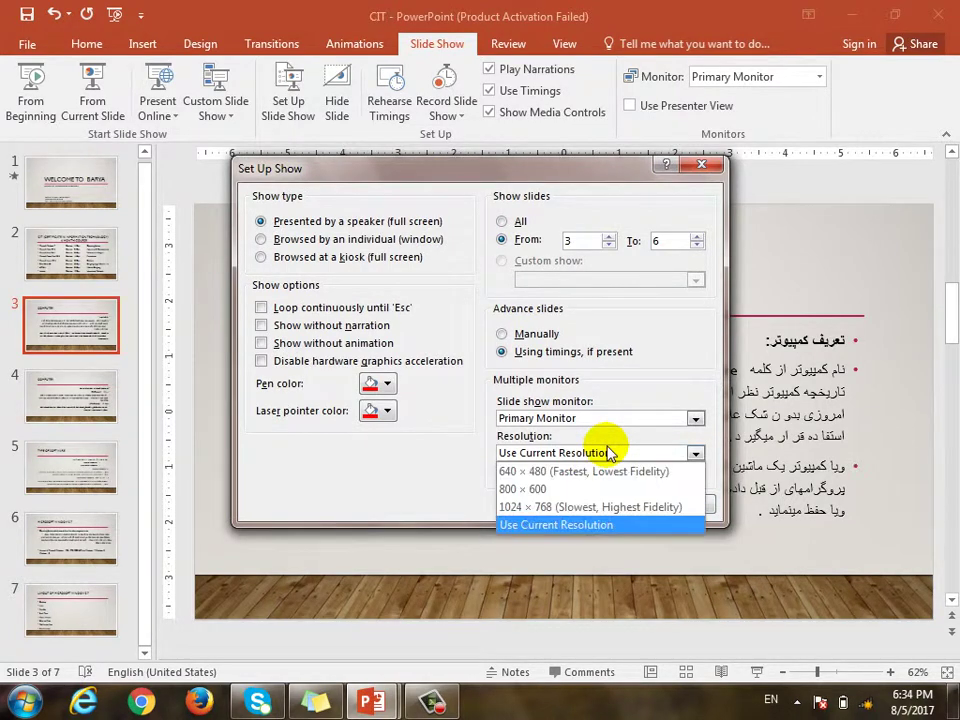
click(574, 489)
click(574, 453)
click(568, 507)
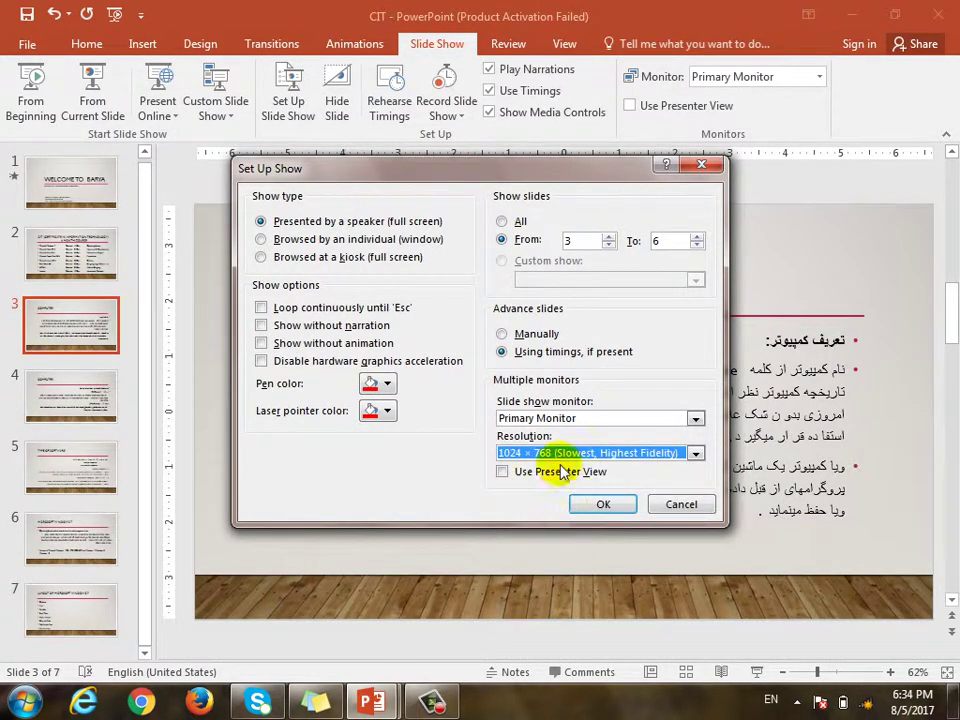
click(588, 418)
click(588, 419)
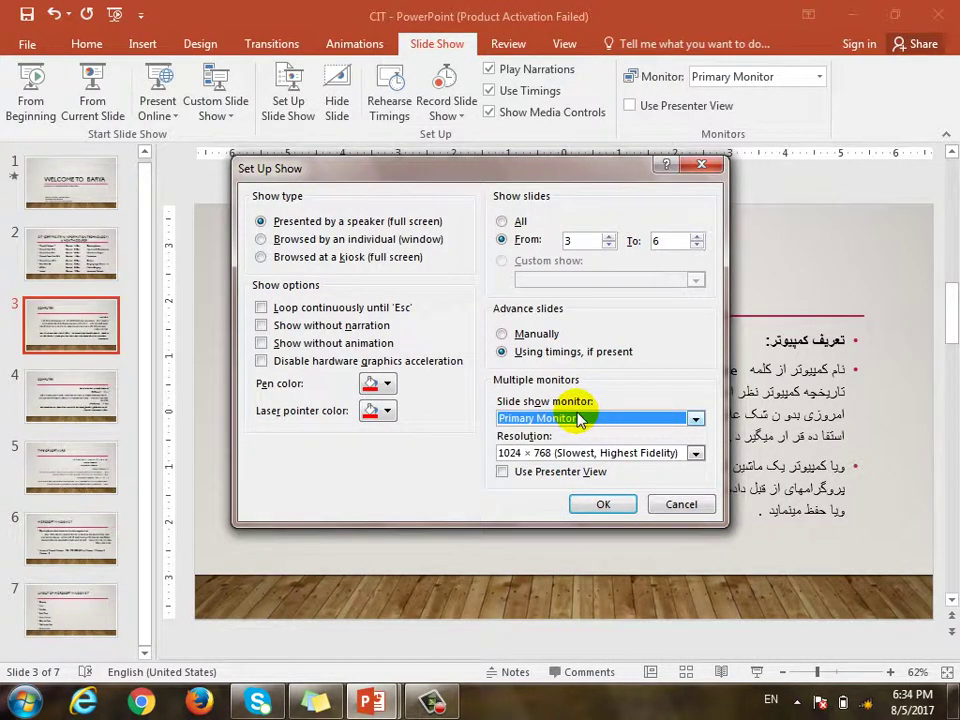
click(702, 504)
click(762, 673)
right_click(358, 203)
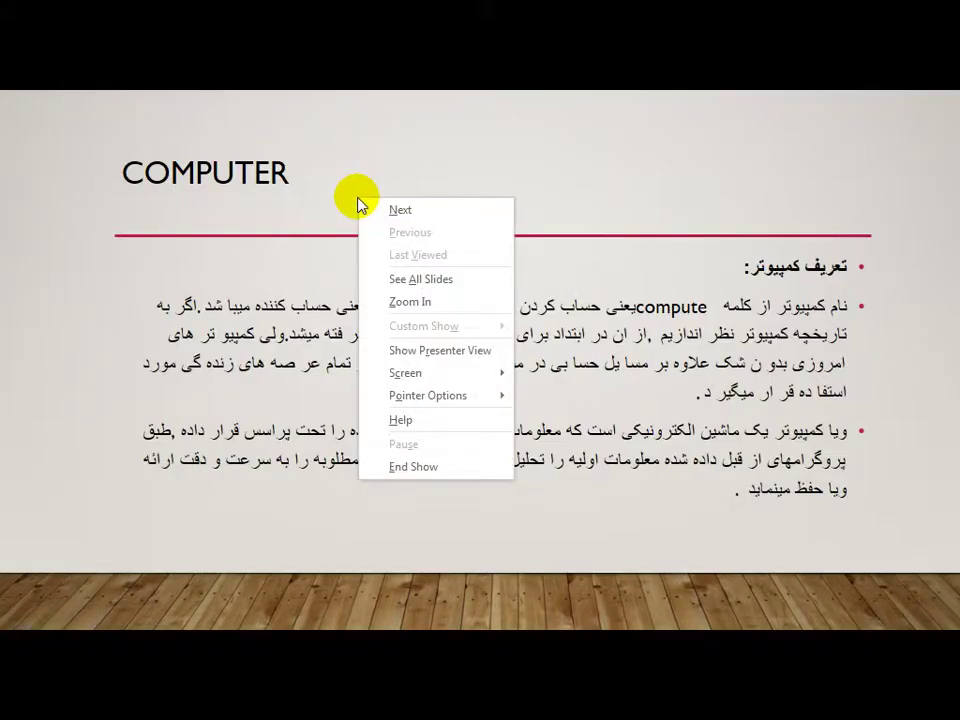